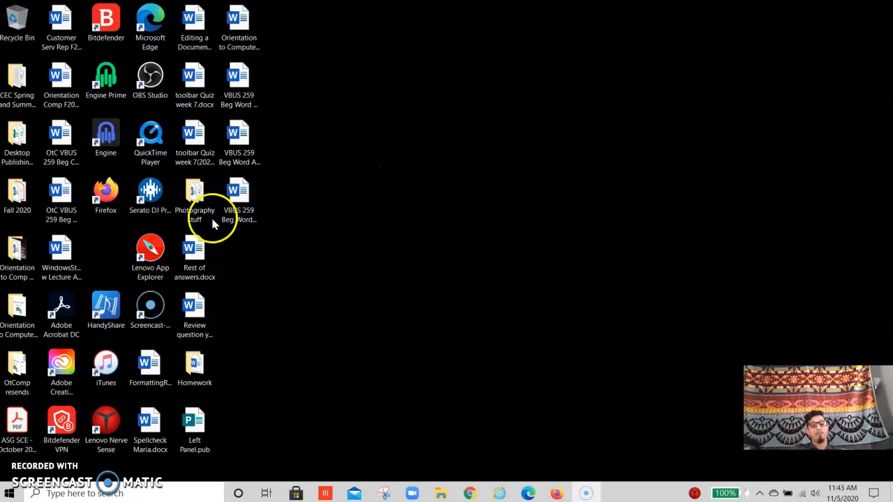
# Browse the alphabetical list of installed programs for Publisher.
pyautogui.click(9, 494)
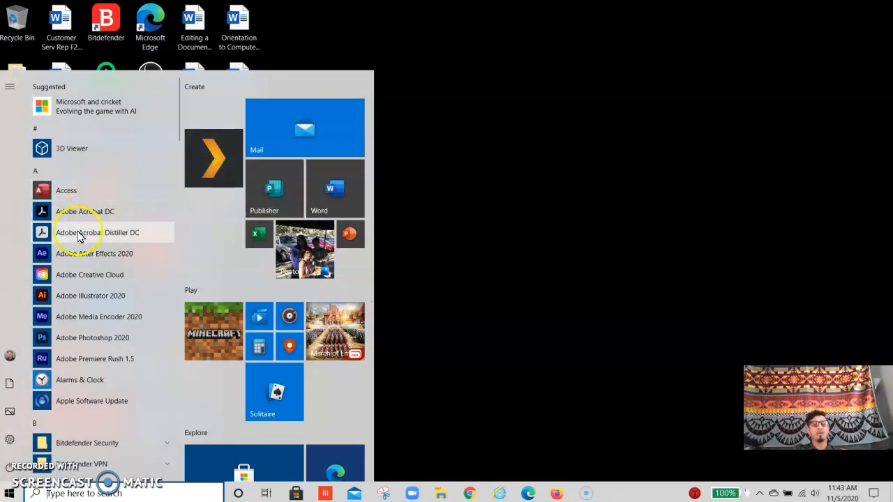
pyautogui.scroll(-1, 77, 316)
pyautogui.scroll(-3, 76, 316)
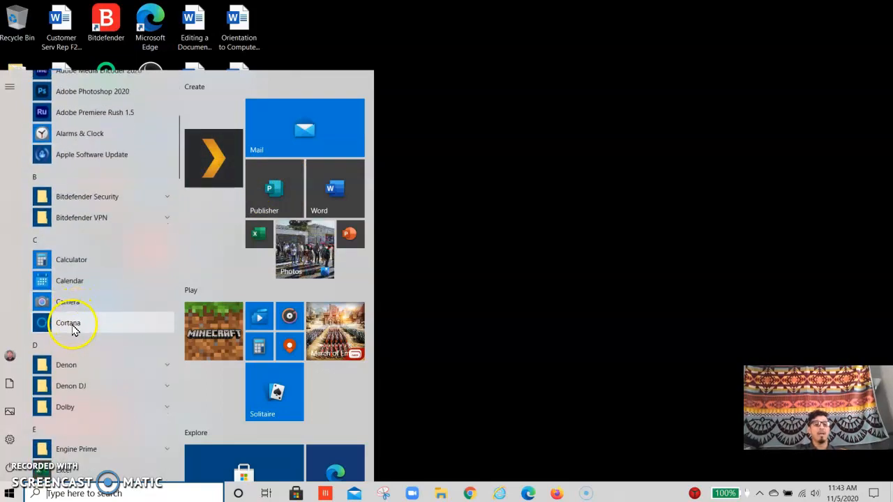
pyautogui.scroll(-3, 75, 319)
pyautogui.scroll(-6, 76, 332)
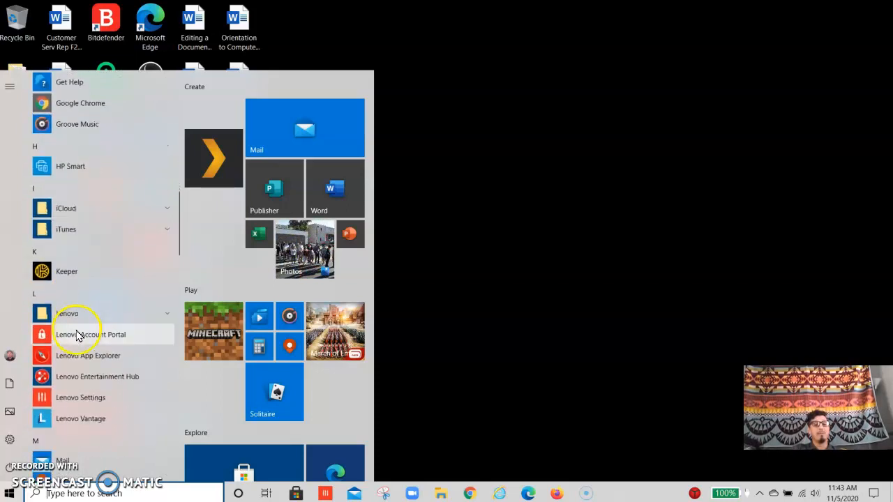
pyautogui.scroll(-8, 77, 339)
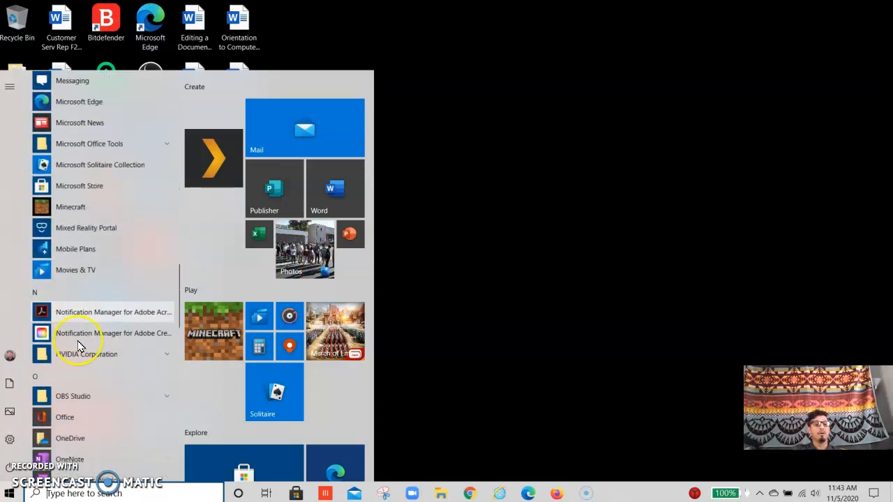
pyautogui.scroll(-2, 79, 345)
pyautogui.scroll(3, 80, 345)
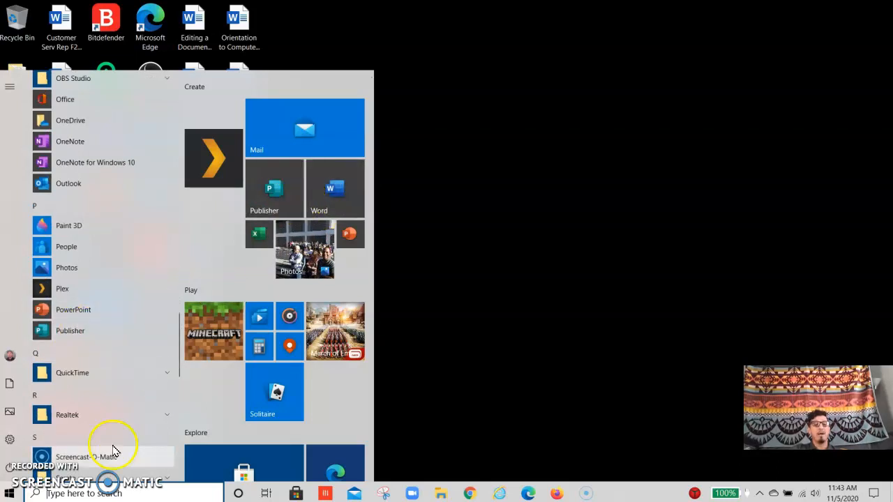
# Search the computer for "PUB" and launch the Publisher app.
pyautogui.click(60, 493)
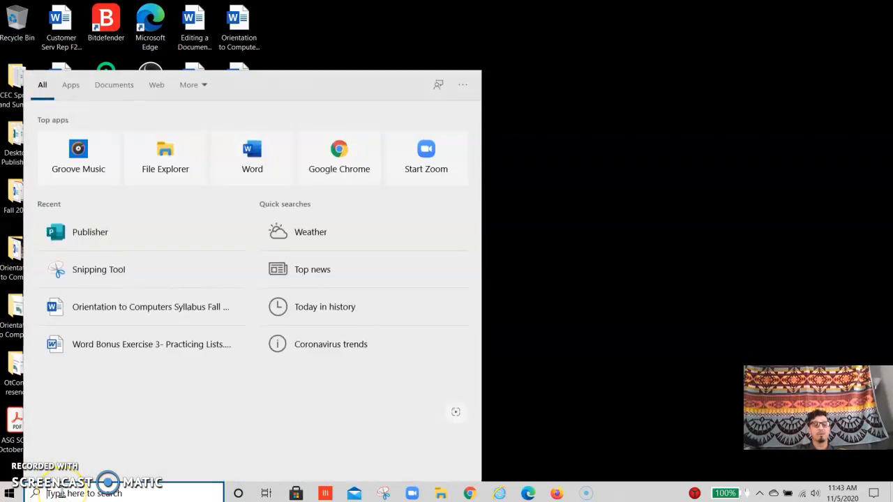
pyautogui.write('PUB')
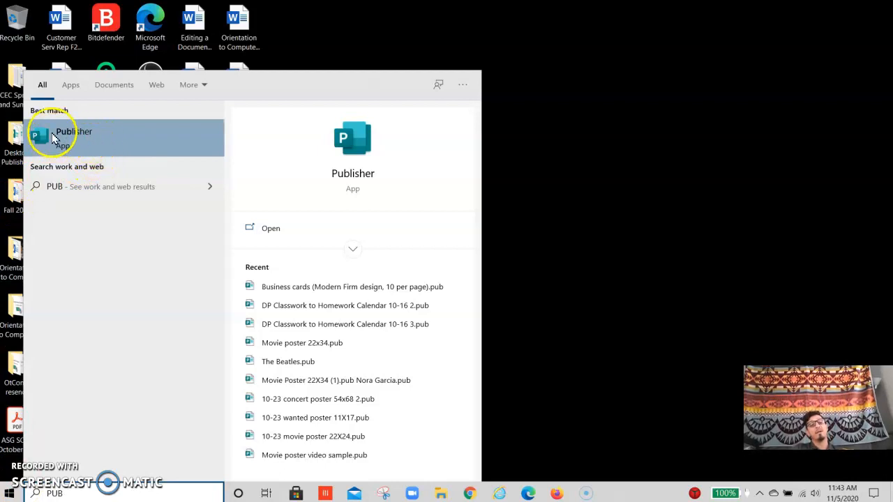
pyautogui.click(63, 136)
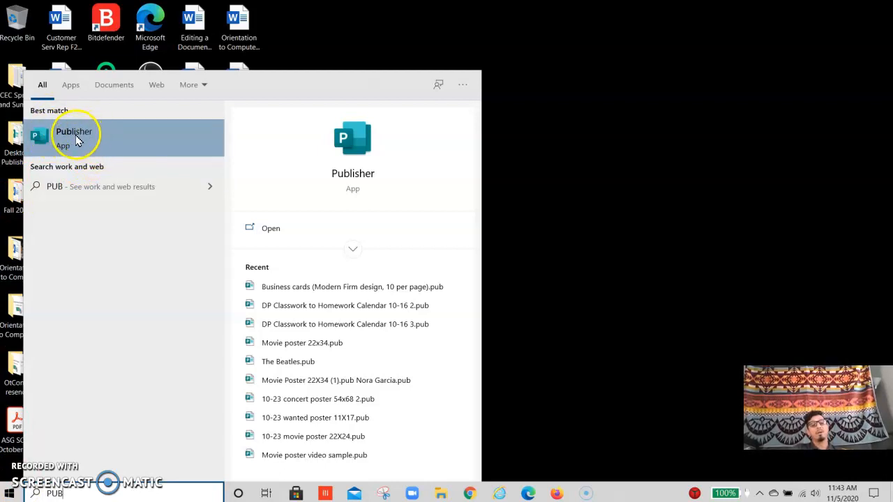
pyautogui.rightClick(112, 137)
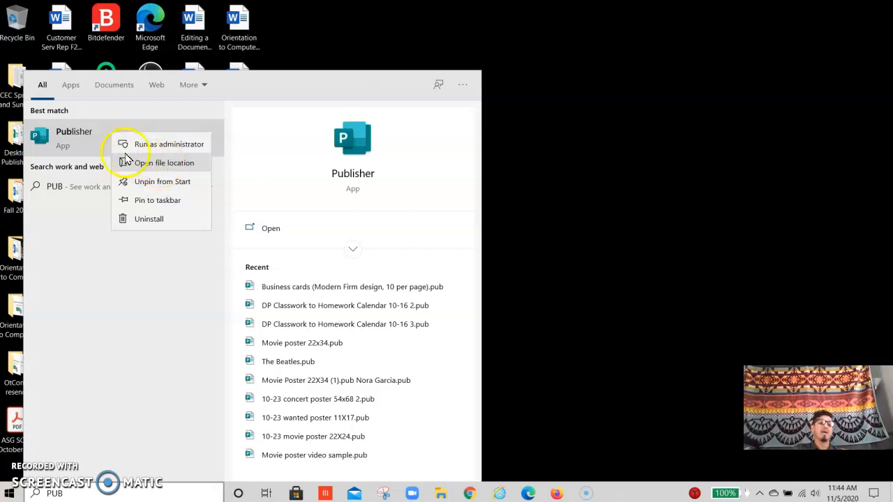
pyautogui.click(87, 138)
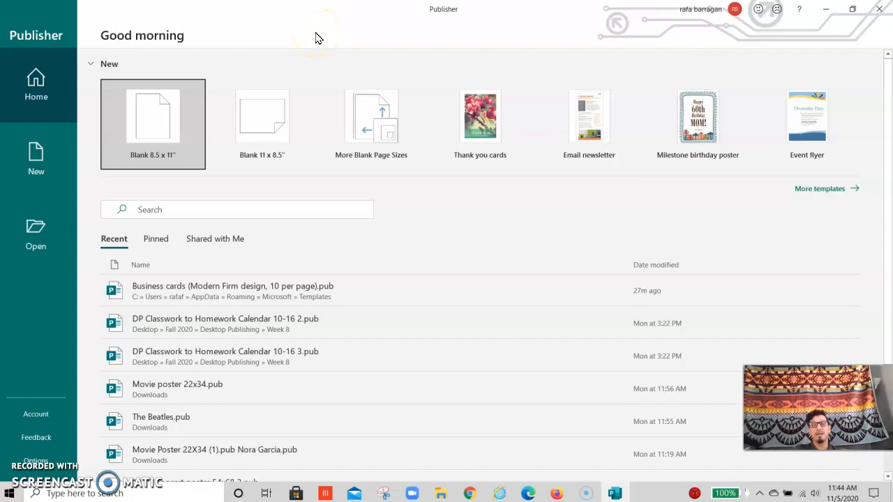
pyautogui.click(10, 493)
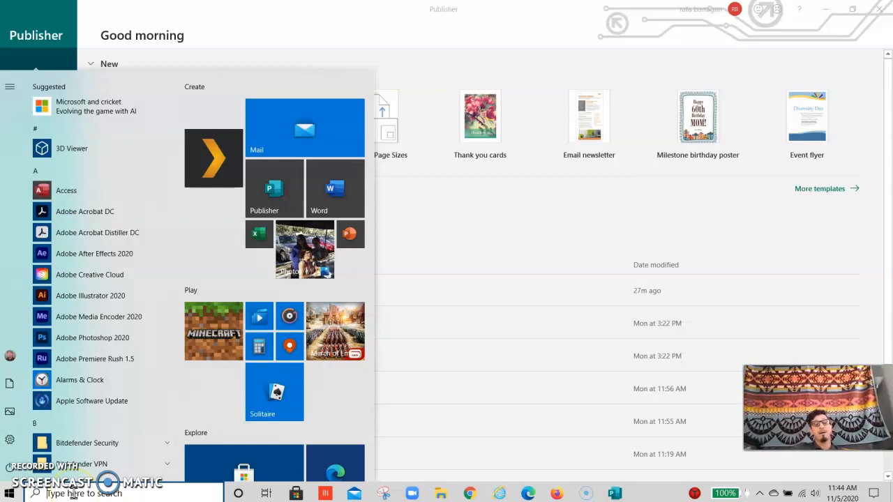
pyautogui.click(328, 13)
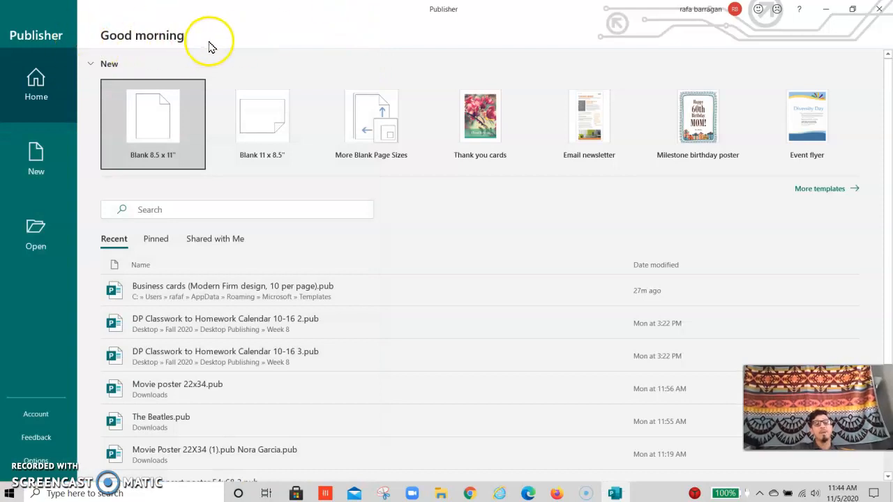
# Create a new publication from the "Business cards (Modern Firm design, 10 per page)" template in the Cards category of online templates.
pyautogui.click(36, 157)
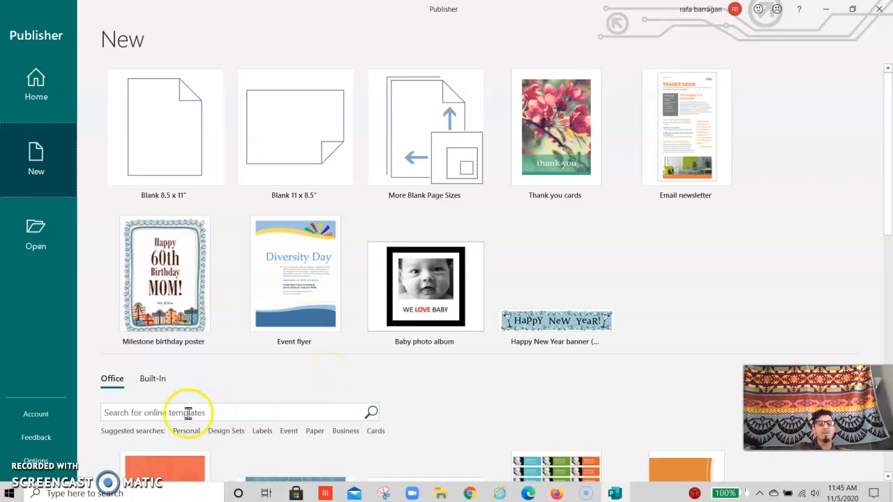
pyautogui.click(375, 431)
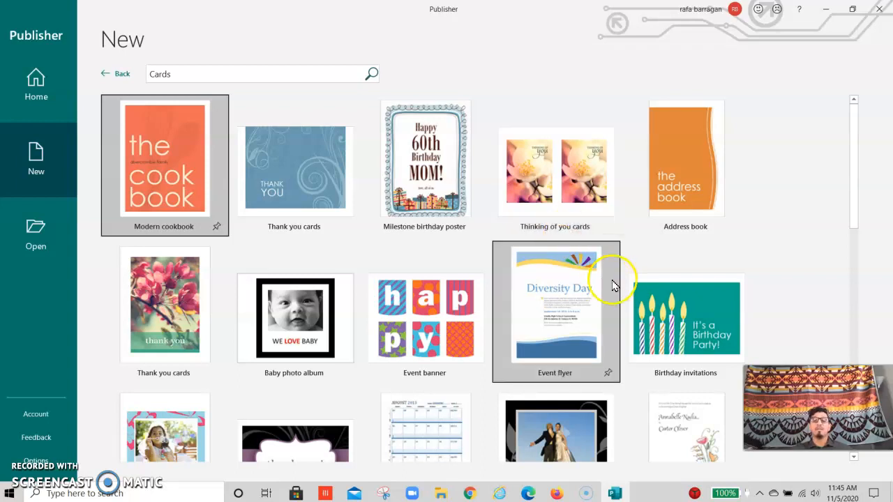
pyautogui.scroll(-3, 666, 283)
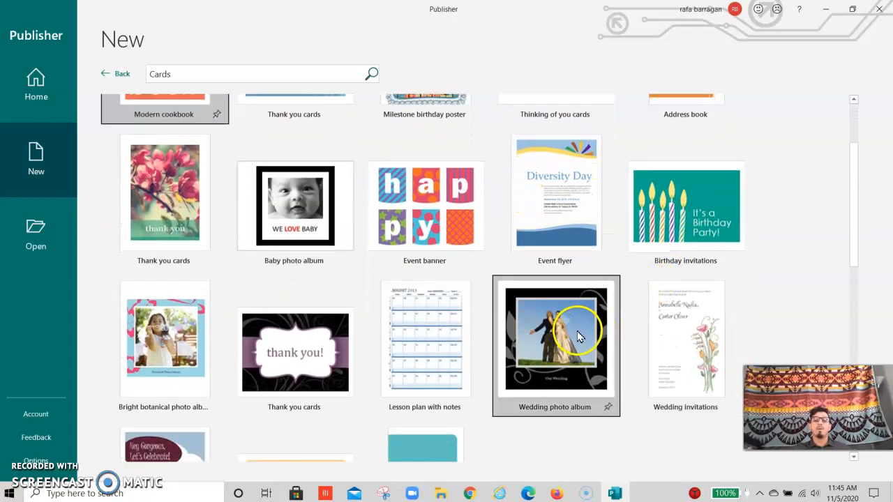
pyautogui.scroll(-2, 540, 327)
pyautogui.scroll(-2, 537, 321)
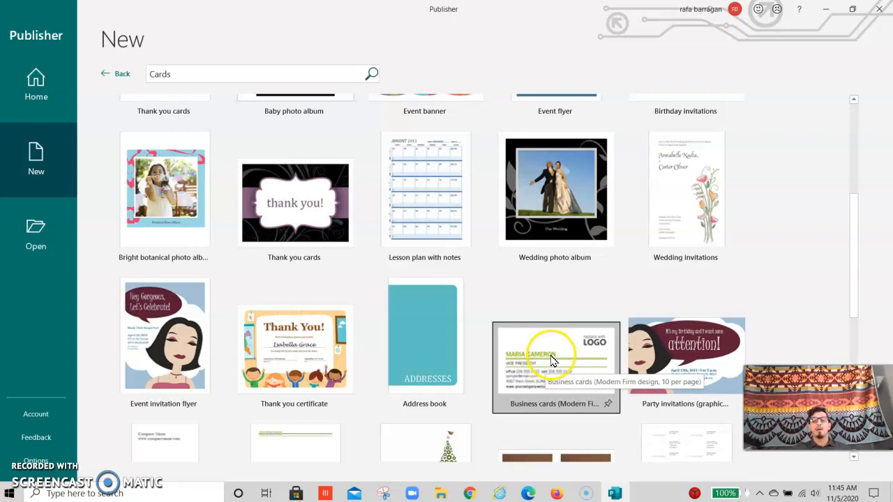
pyautogui.click(551, 360)
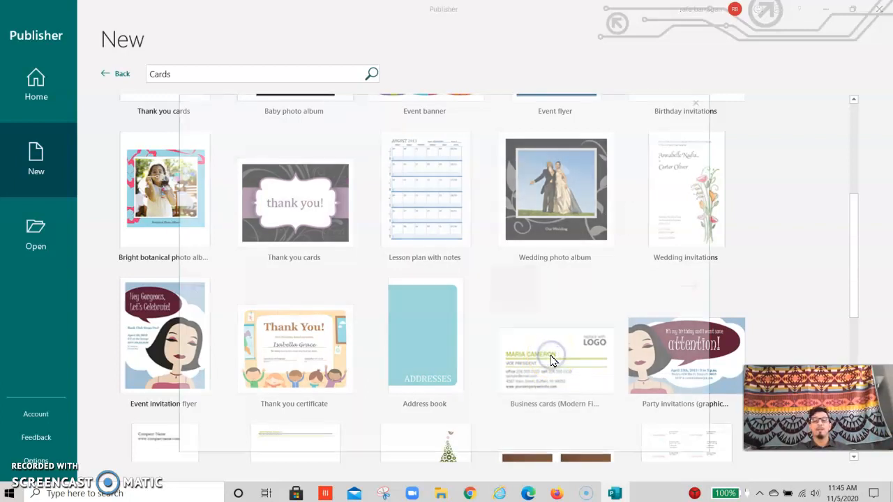
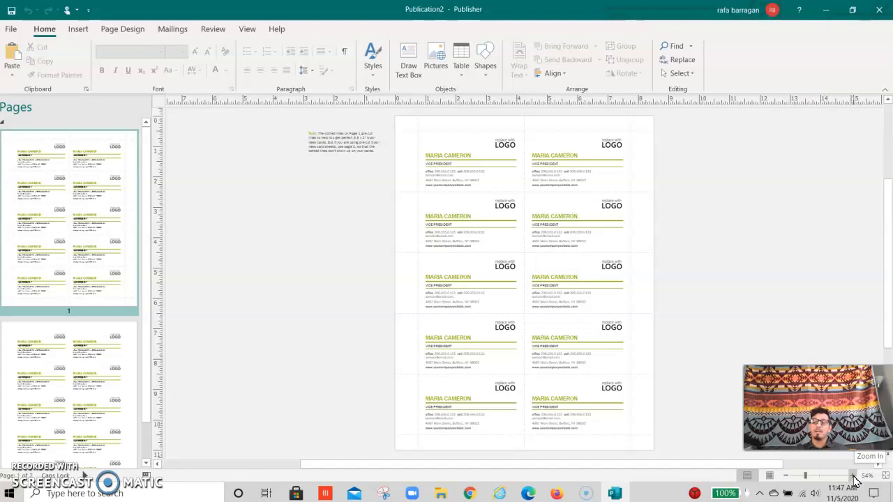
# Open Find and Replace in replace mode for the business card publication.
pyautogui.click(853, 476)
pyautogui.click(854, 477)
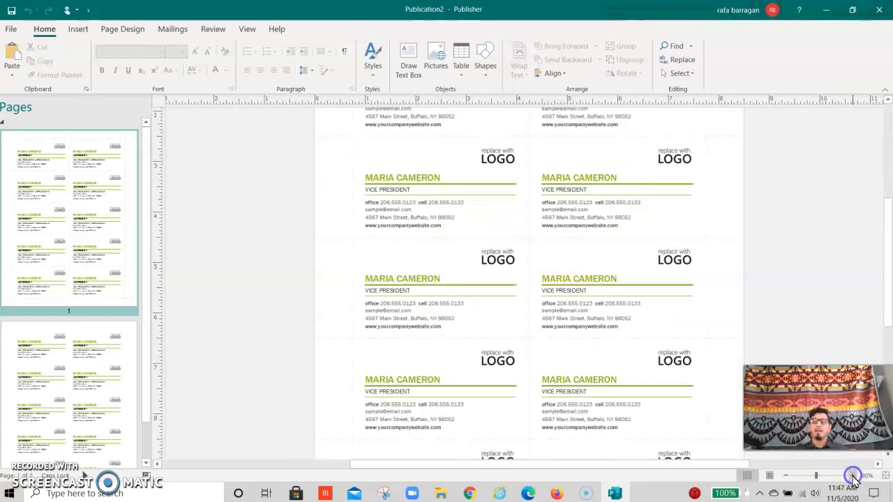
pyautogui.click(853, 477)
pyautogui.click(851, 477)
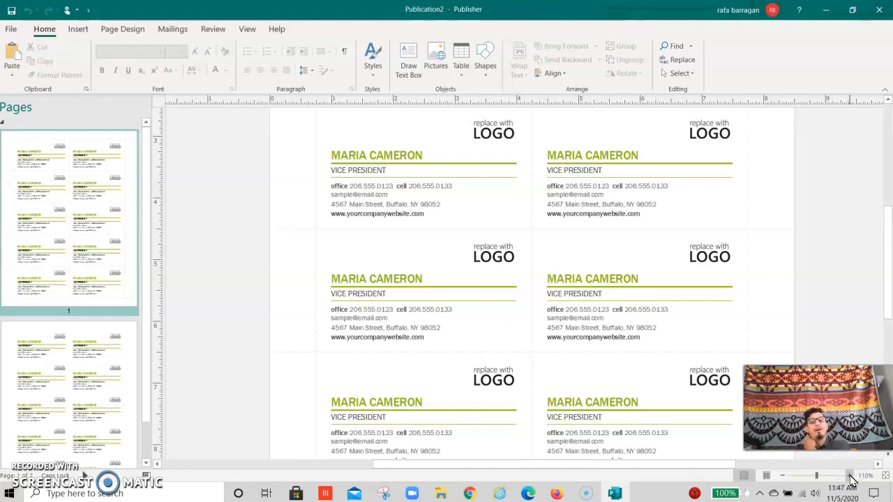
pyautogui.click(852, 477)
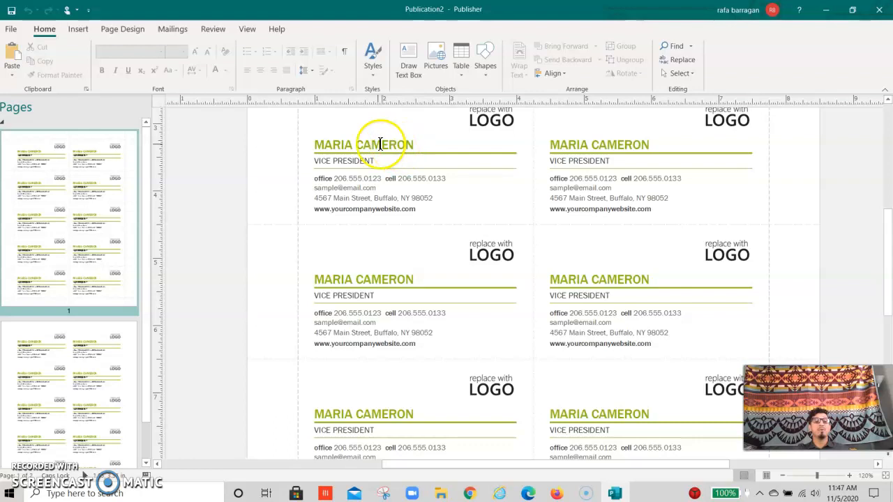
pyautogui.click(49, 34)
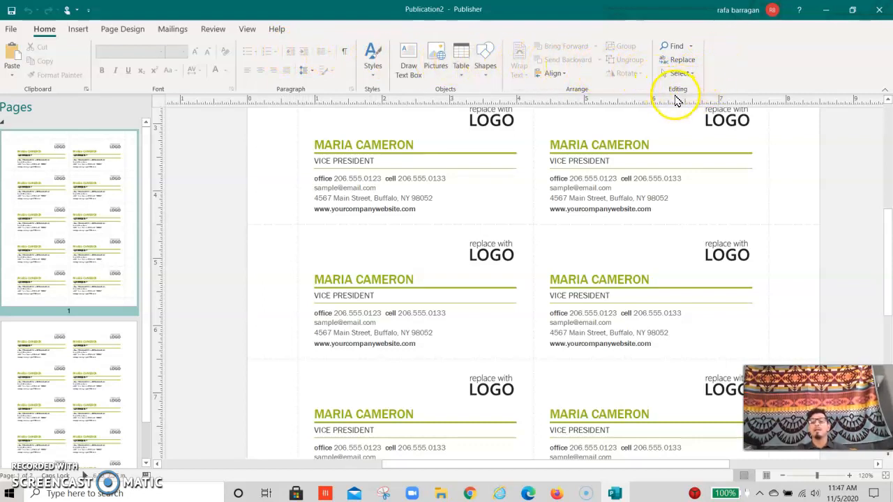
pyautogui.click(685, 63)
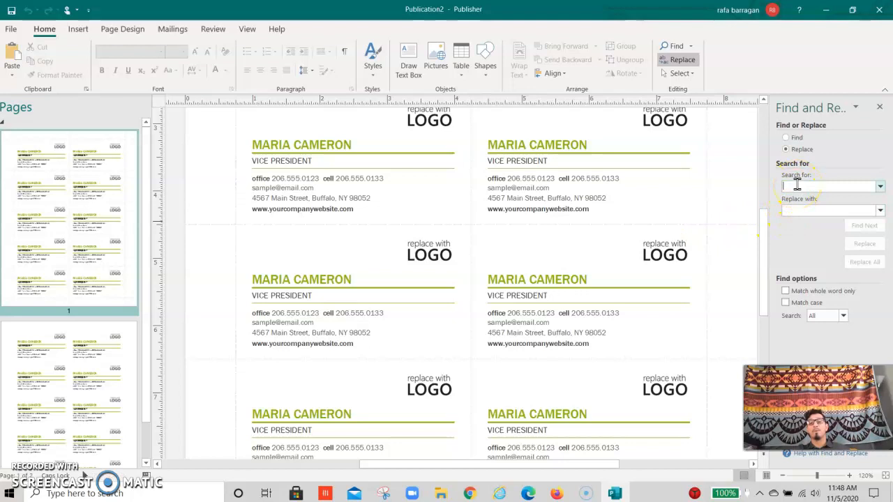
pyautogui.click(795, 213)
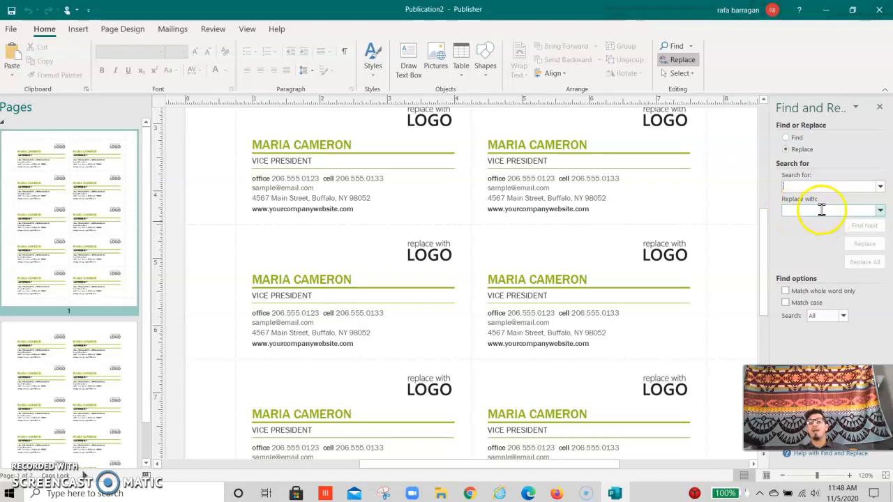
# Copy only the placeholder full name from a business card in the page's left column, without the trailing paragraph mark.
pyautogui.moveTo(244, 145); pyautogui.dragTo(357, 145)
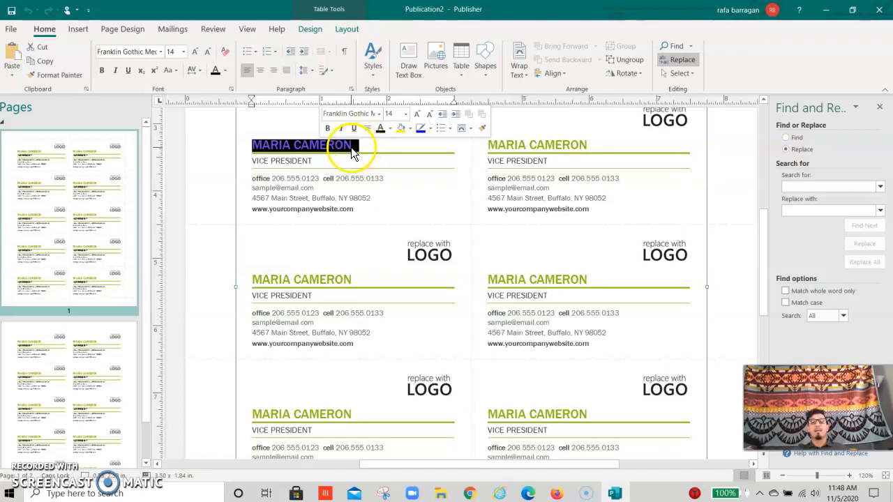
pyautogui.click(266, 145)
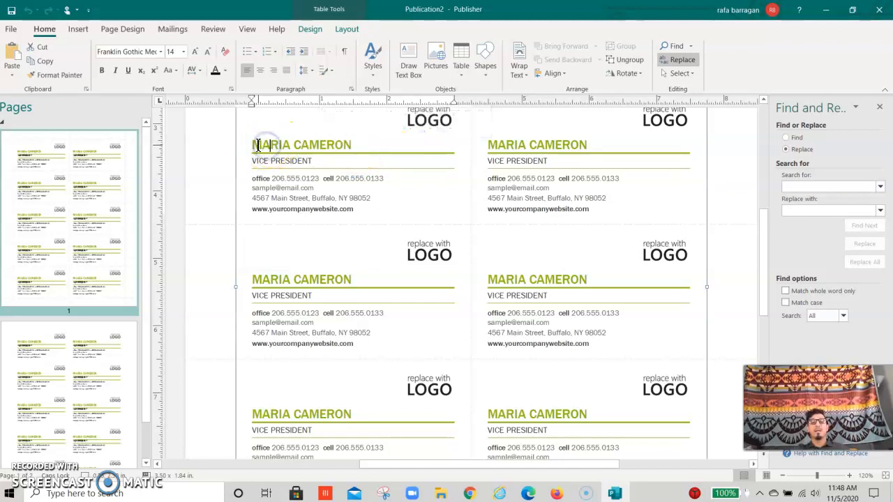
pyautogui.click(255, 144)
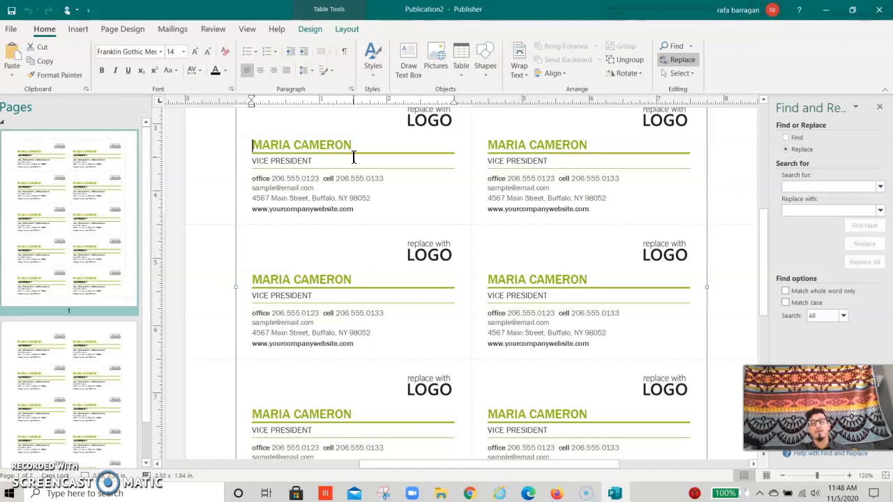
pyautogui.hotkey('shift', 'Right')
pyautogui.hotkey('shift', 'Right')
pyautogui.hotkey('shift', 'Right')
pyautogui.hotkey('shift', 'Right')
pyautogui.hotkey('shift', 'Right')
pyautogui.hotkey('shift', 'Right')
pyautogui.hotkey('shift', 'Right')
pyautogui.hotkey('shift', 'Right')
pyautogui.hotkey('shift', 'Right')
pyautogui.hotkey('shift', 'Right')
pyautogui.hotkey('shift', 'Right')
pyautogui.hotkey('shift', 'Right')
pyautogui.hotkey('shift', 'Right')
pyautogui.hotkey('ctrl', 'c')
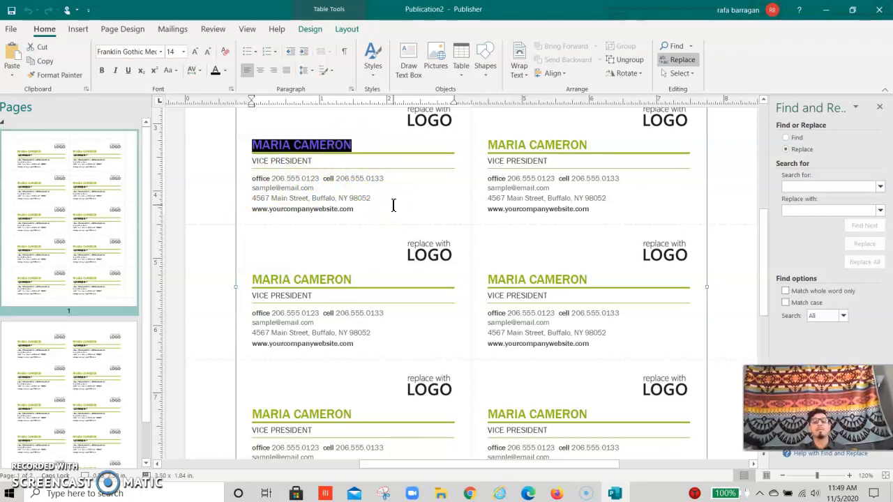
pyautogui.rightClick(319, 145)
pyautogui.click(343, 171)
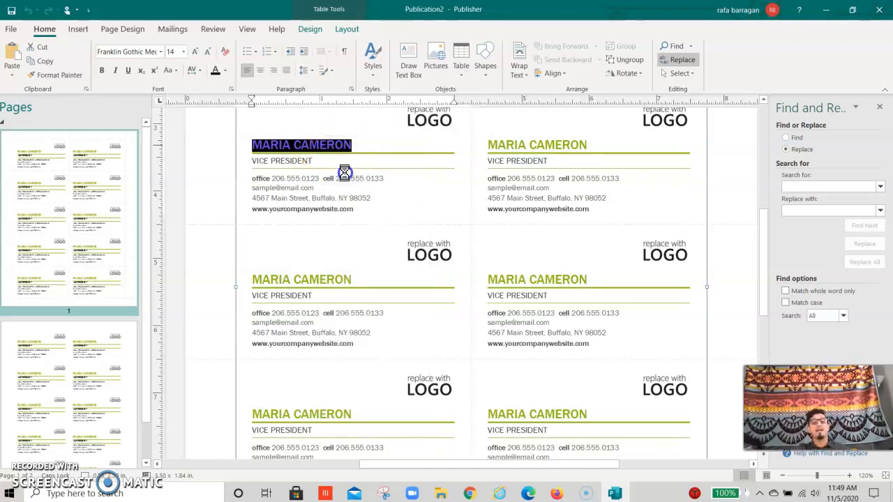
# Replace every occurrence of the copied placeholder name with the new cardholder's full name in capitals throughout the publication.
pyautogui.click(793, 185)
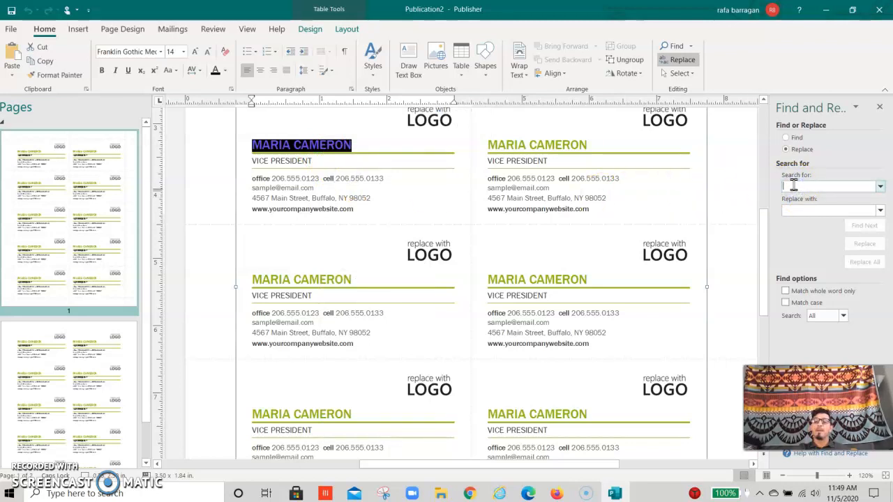
pyautogui.rightClick(793, 186)
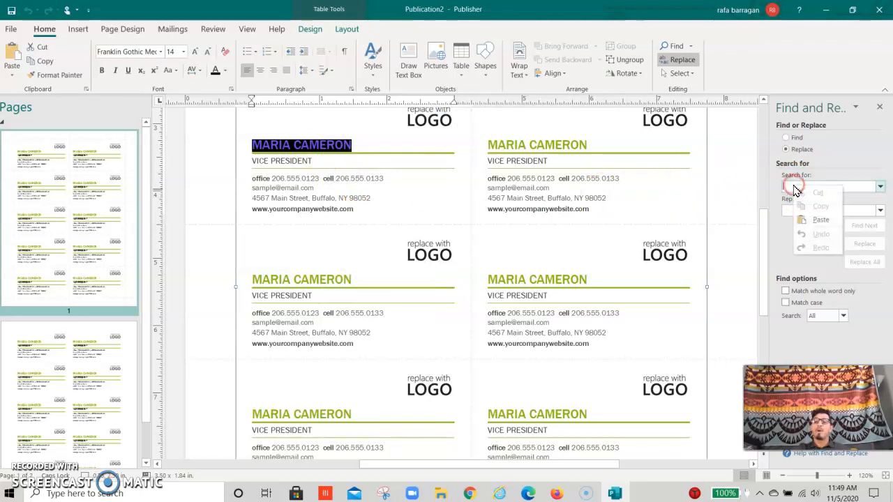
pyautogui.click(820, 221)
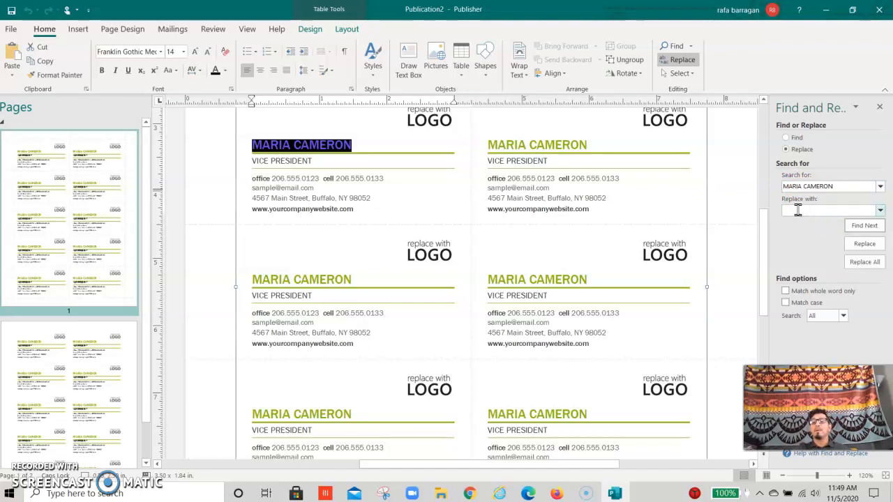
pyautogui.click(796, 209)
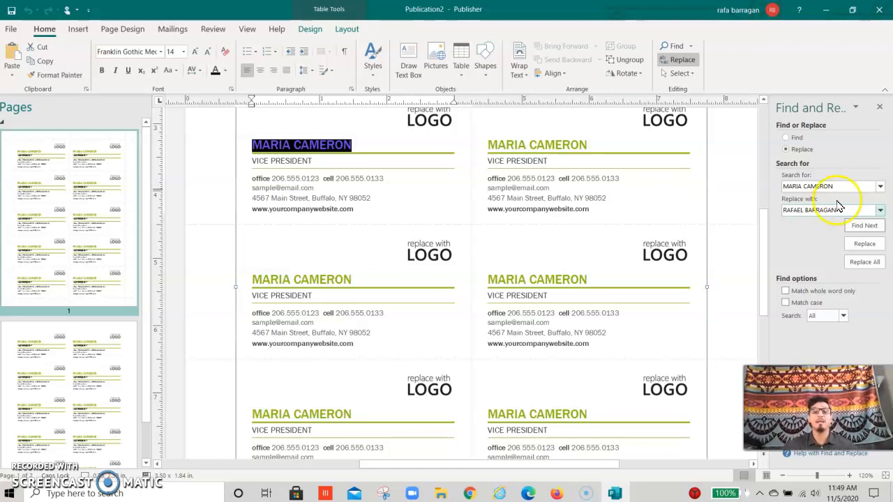
pyautogui.click(865, 263)
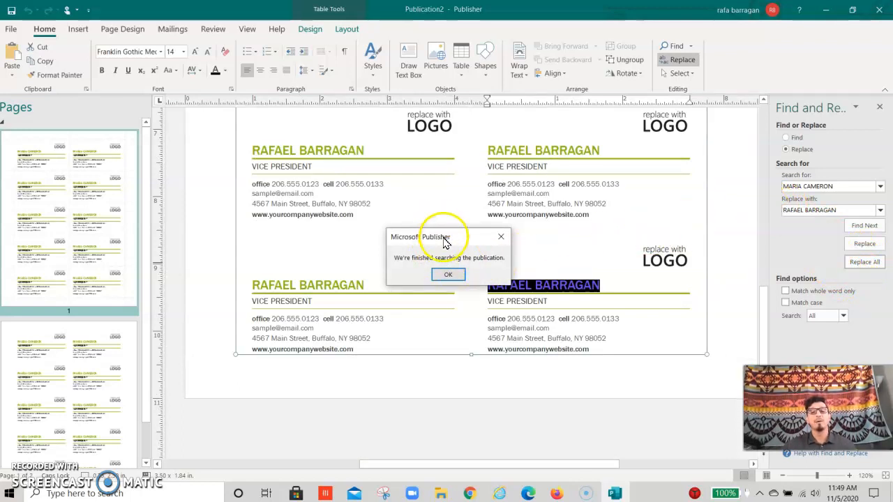
pyautogui.moveTo(445, 237)
pyautogui.mouseDown()
pyautogui.moveTo(377, 300)
pyautogui.moveTo(394, 317)
pyautogui.moveTo(422, 245)
pyautogui.moveTo(437, 233)
pyautogui.mouseUp()
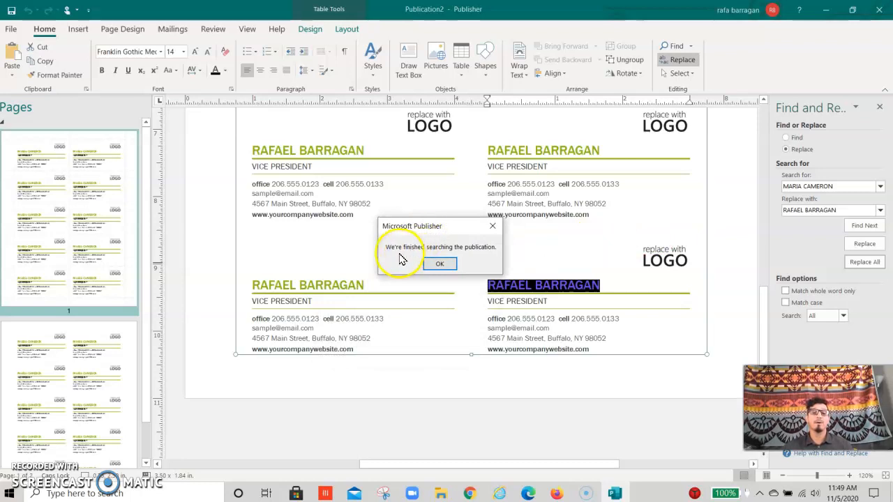
# Close the completed replacement and check the job title line on the first business card.
pyautogui.click(440, 264)
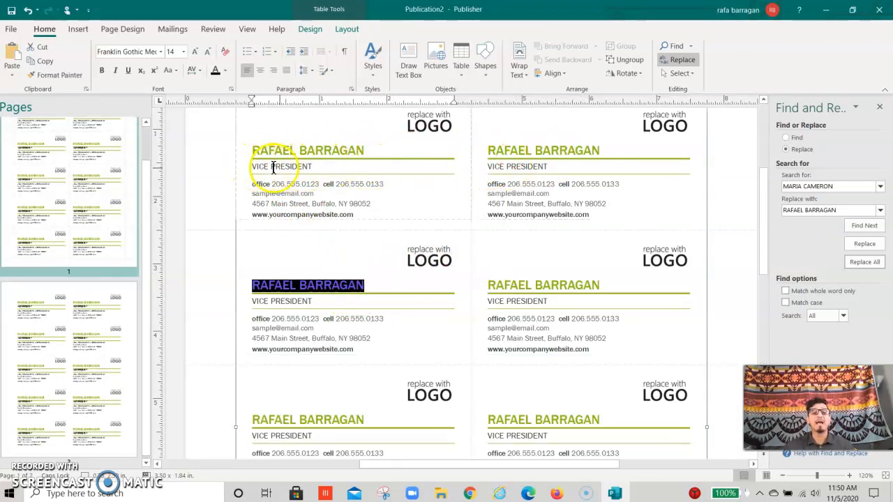
pyautogui.moveTo(245, 166); pyautogui.dragTo(316, 167)
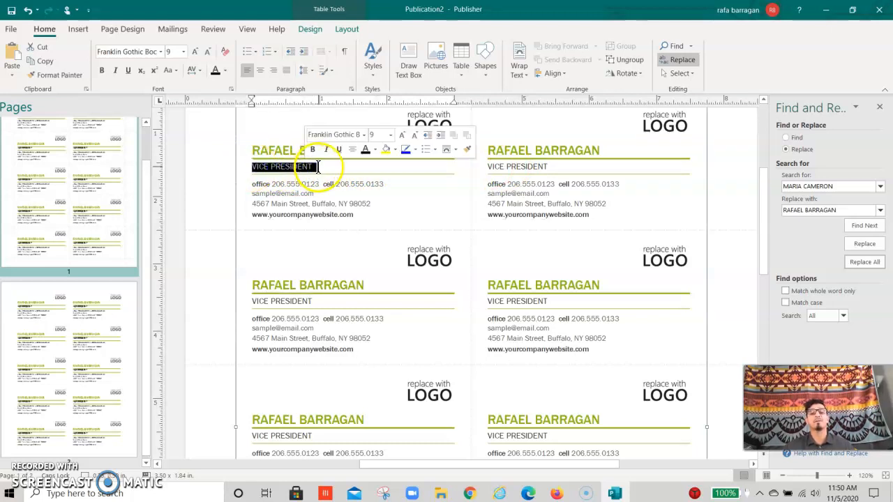
pyautogui.click(315, 168)
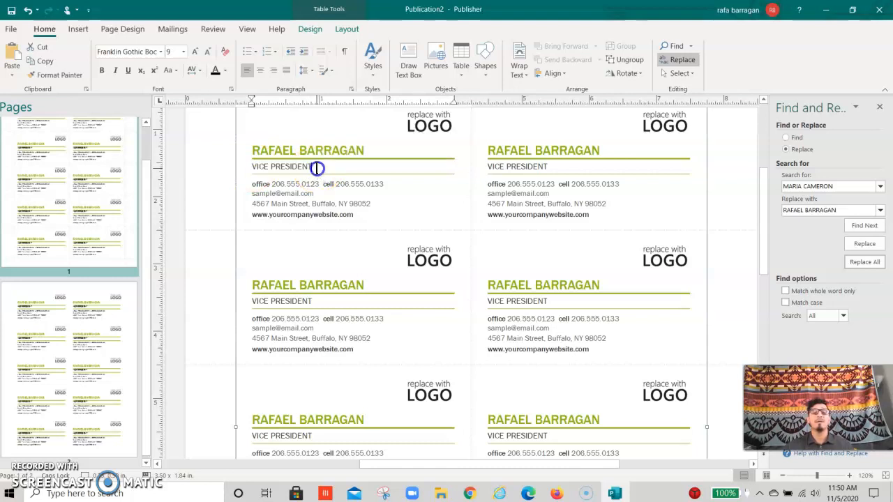
pyautogui.scroll(1, 412, 197)
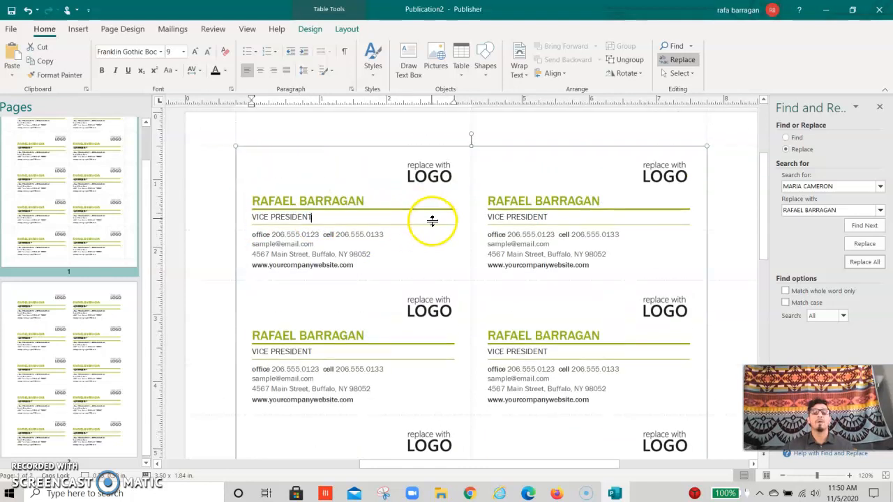
# Look at the image sources offered for changing the first card's logo placeholder picture, without choosing one.
pyautogui.click(427, 174)
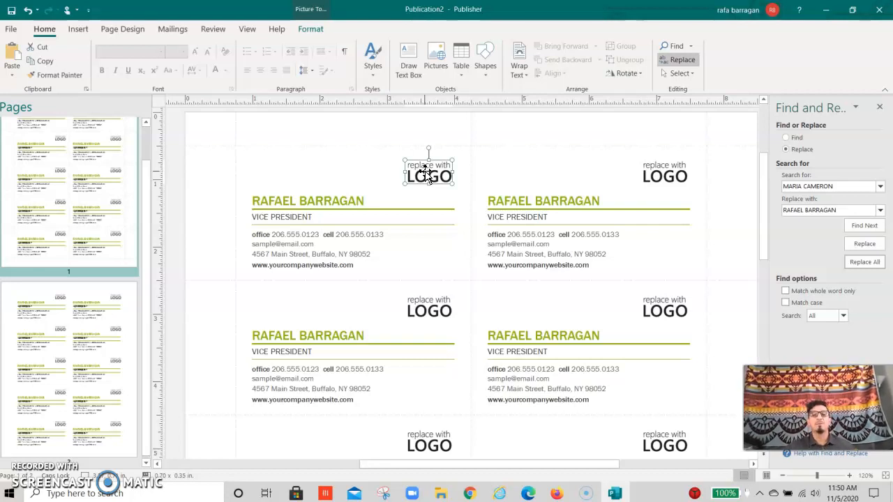
pyautogui.click(431, 176)
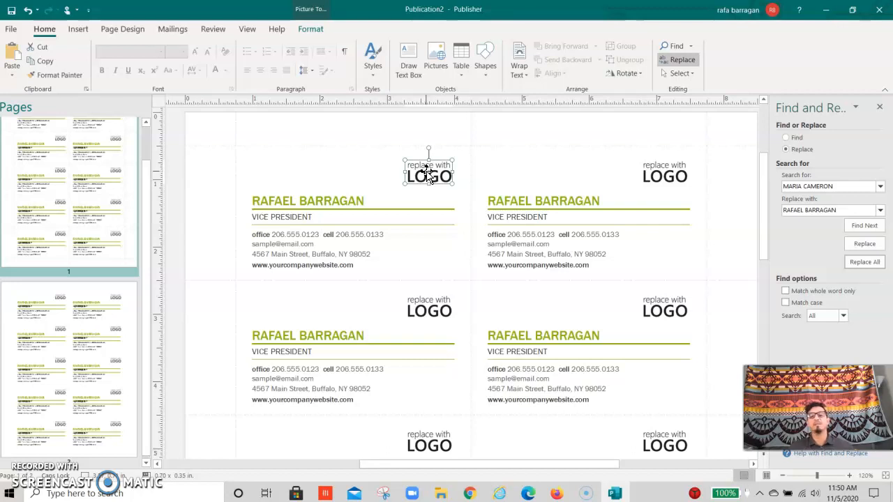
pyautogui.click(432, 175)
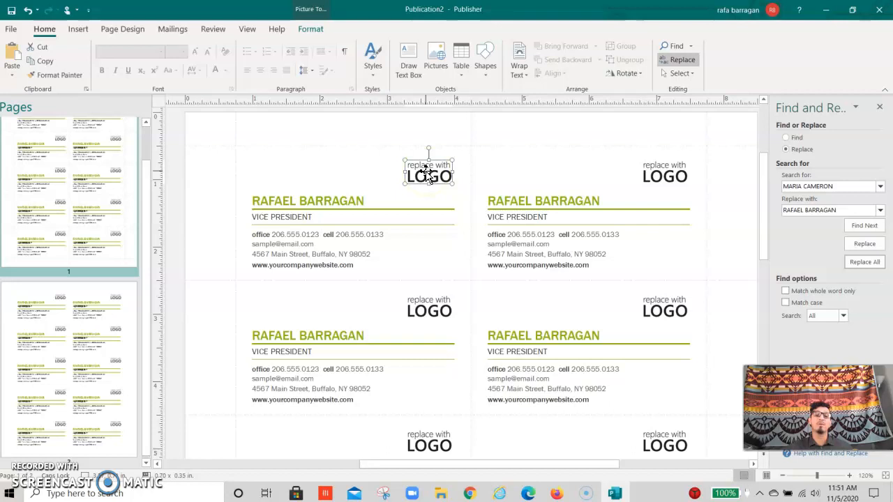
pyautogui.rightClick(429, 174)
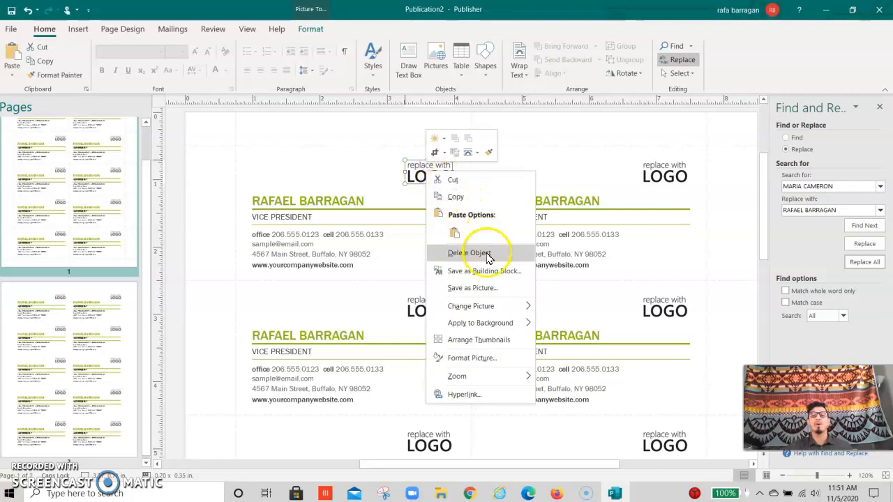
pyautogui.moveTo(488, 314)
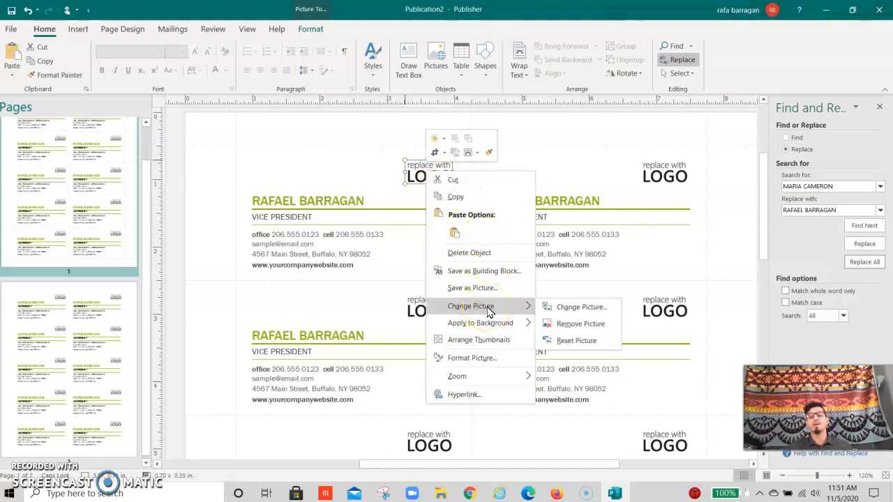
pyautogui.click(563, 310)
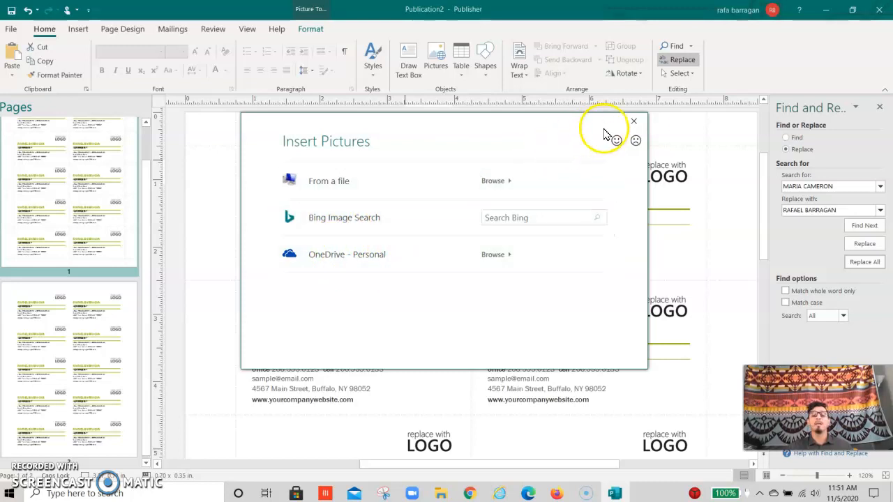
pyautogui.click(634, 124)
pyautogui.click(433, 175)
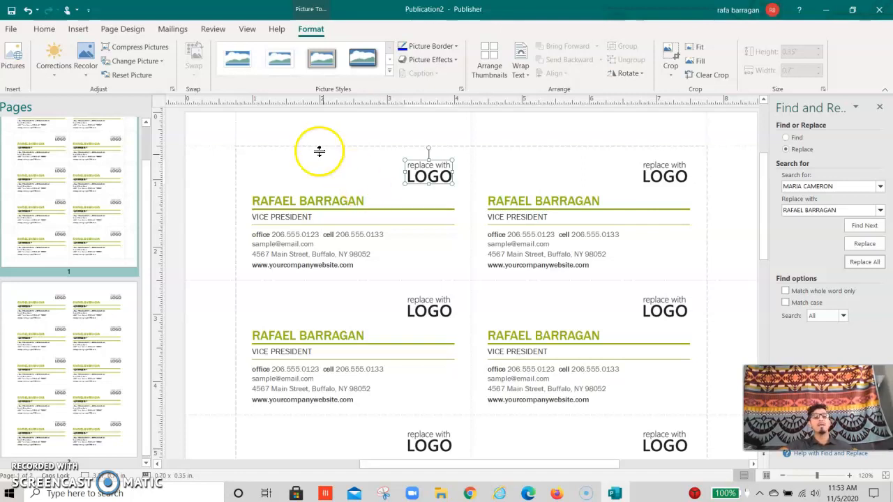
# Try the Civic, Module, Office and Equity colour schemes on the business cards.
pyautogui.click(119, 32)
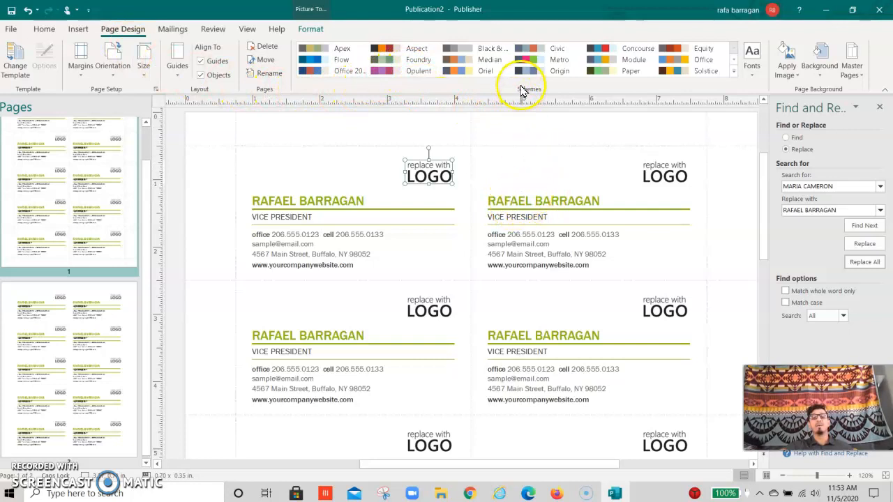
pyautogui.click(528, 54)
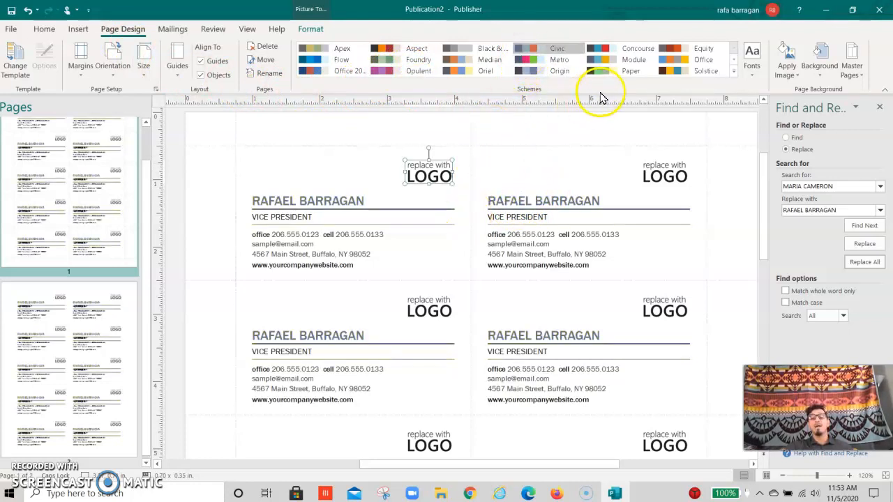
pyautogui.click(597, 60)
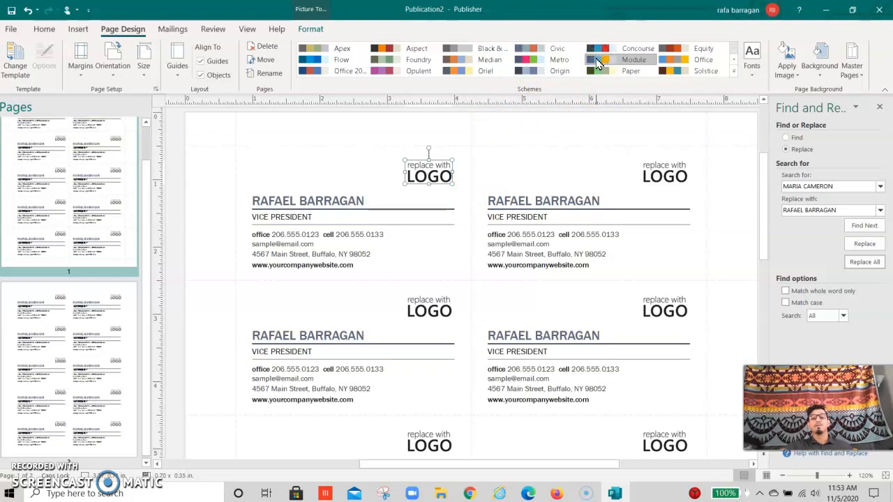
pyautogui.click(674, 63)
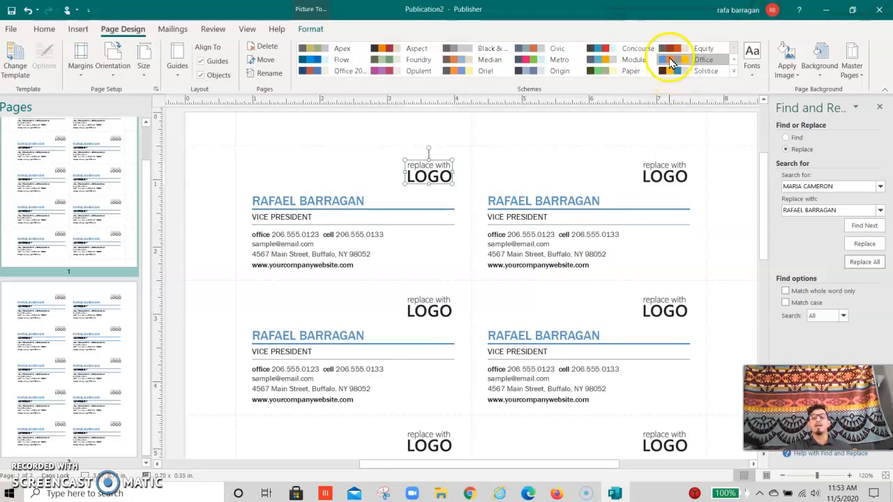
pyautogui.click(669, 51)
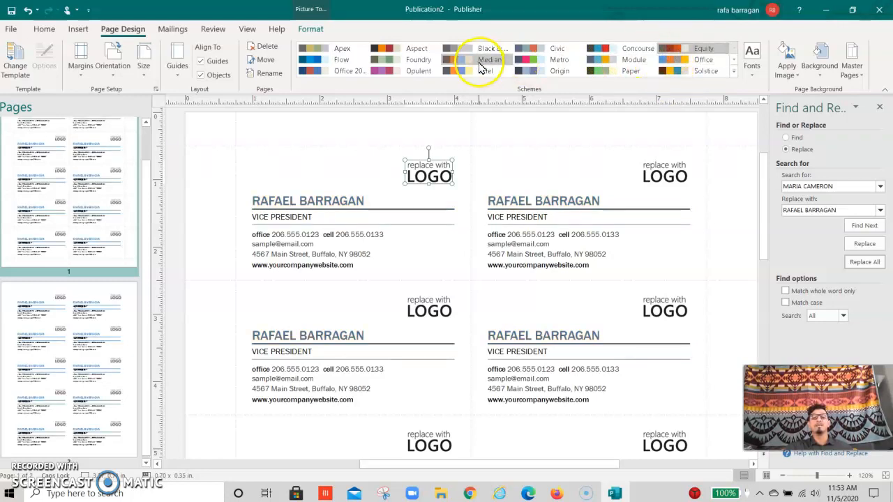
# Apply the Opulent colour scheme to the publication and look over the full list of built-in schemes.
pyautogui.click(380, 72)
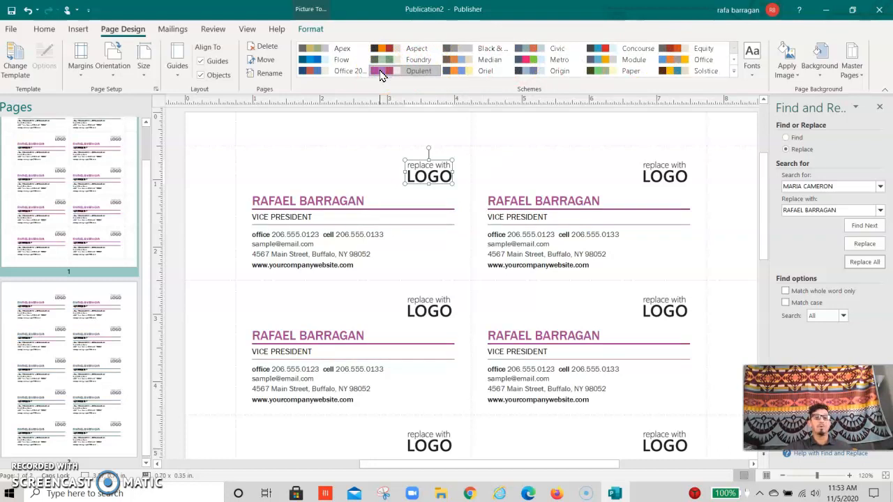
pyautogui.click(387, 52)
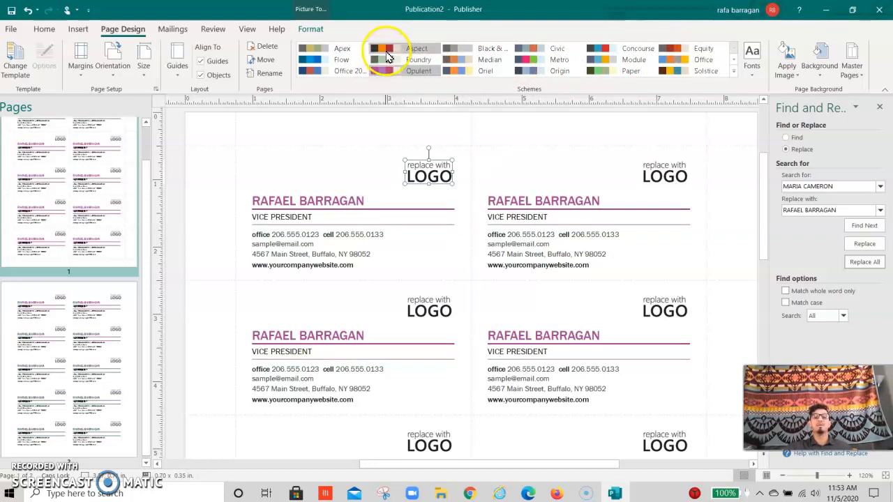
pyautogui.click(733, 75)
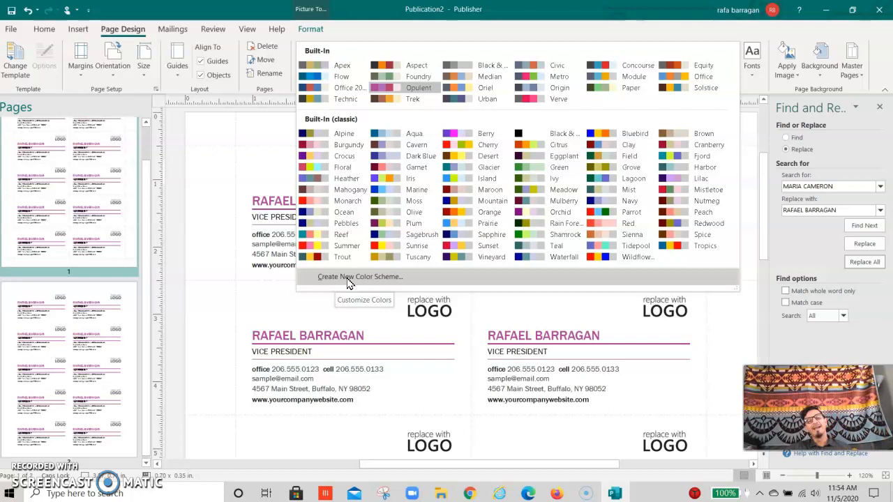
pyautogui.click(367, 37)
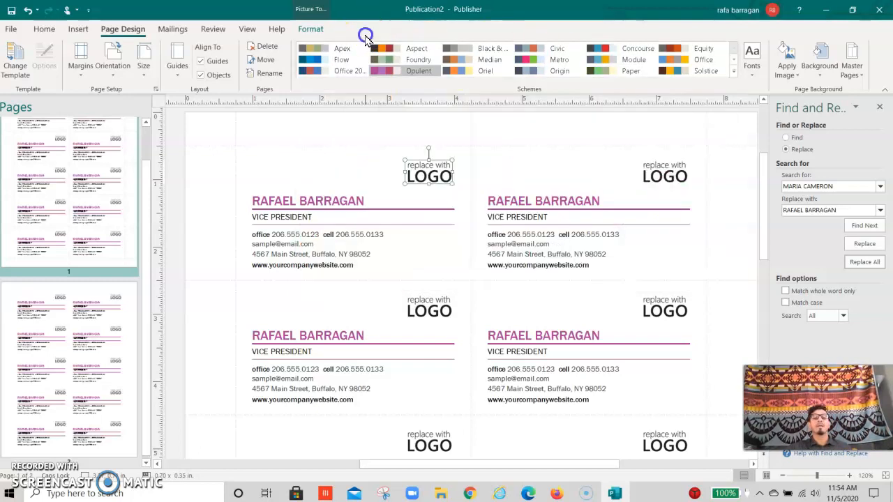
# Apply the built-in Concourse font scheme, based on Candara, to the business cards.
pyautogui.click(752, 77)
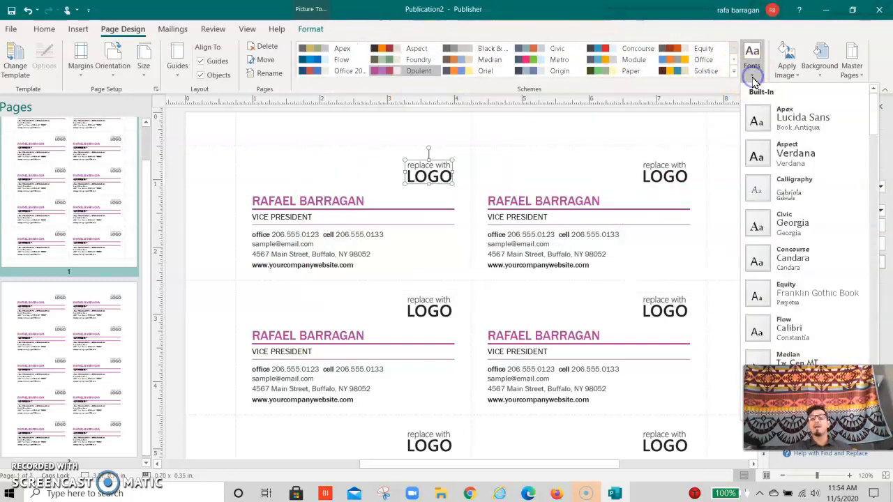
pyautogui.click(797, 260)
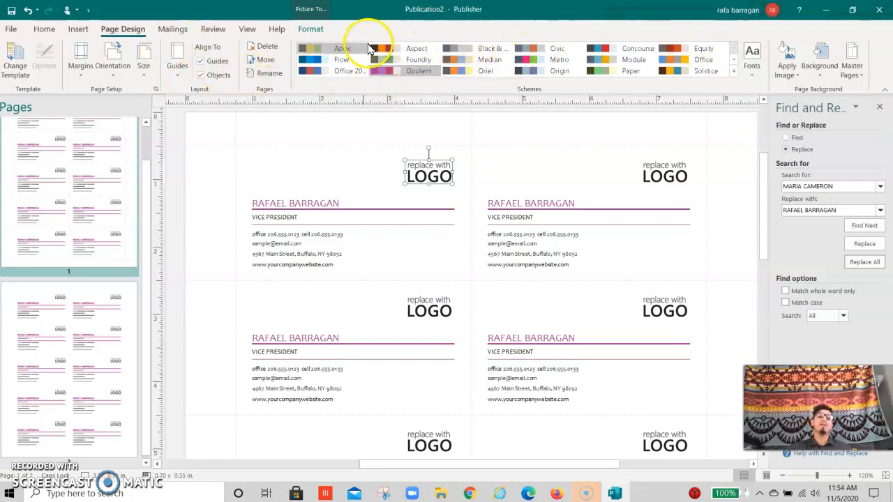
pyautogui.click(413, 213)
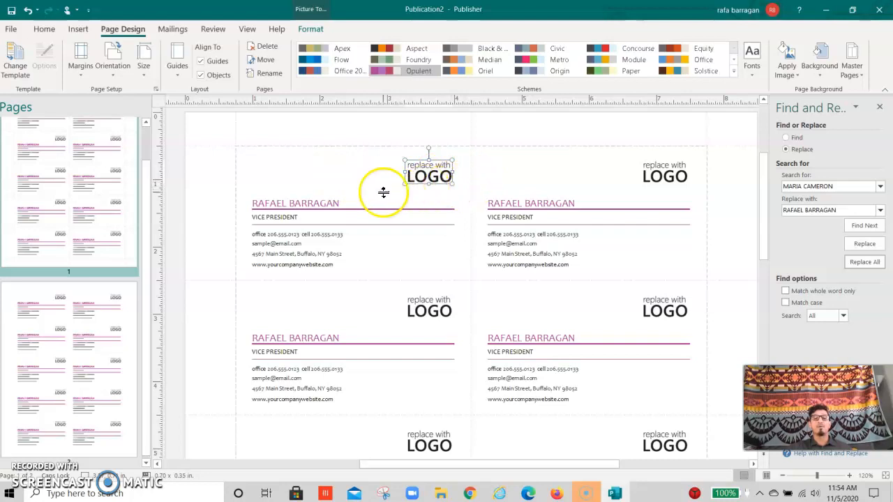
# Search the online pictures for "LANDSCAPE" with the insertion point in the first business card.
pyautogui.click(277, 173)
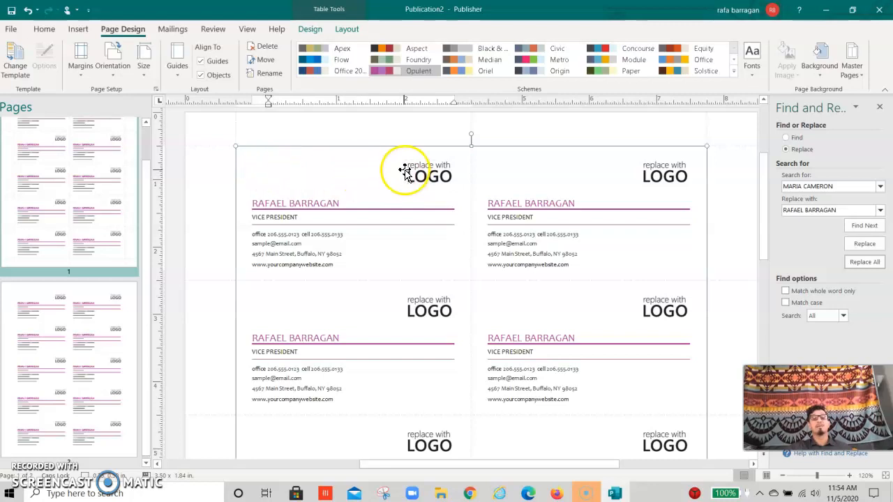
pyautogui.click(78, 29)
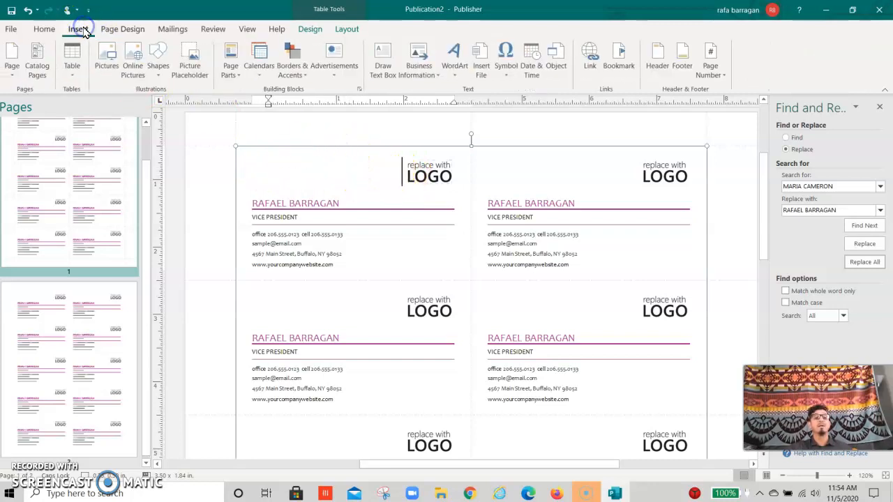
pyautogui.click(131, 76)
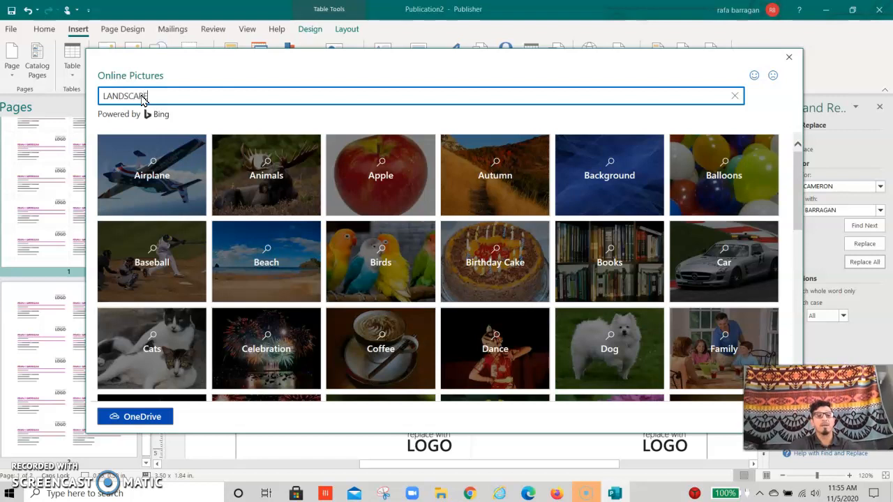
pyautogui.press('Return')
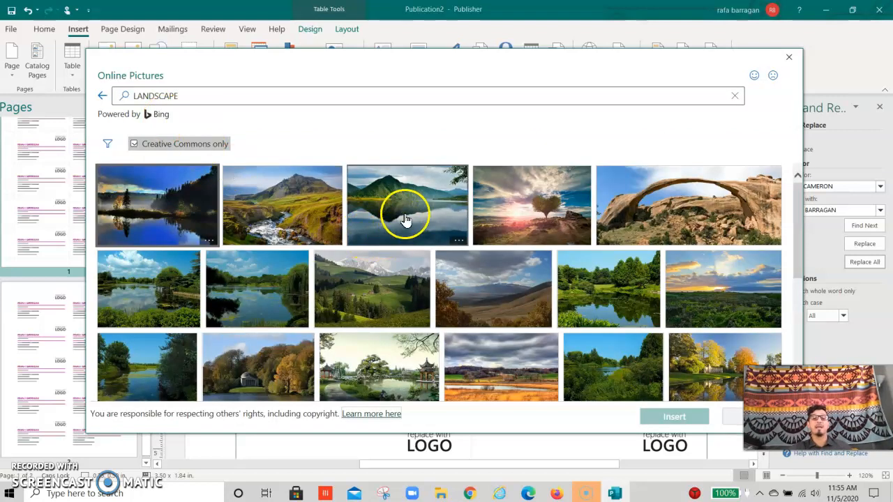
# Insert the landscape picture of a sunlit green meadow framed by dark trees from the search results.
pyautogui.scroll(-5, 621, 246)
pyautogui.scroll(-5, 593, 279)
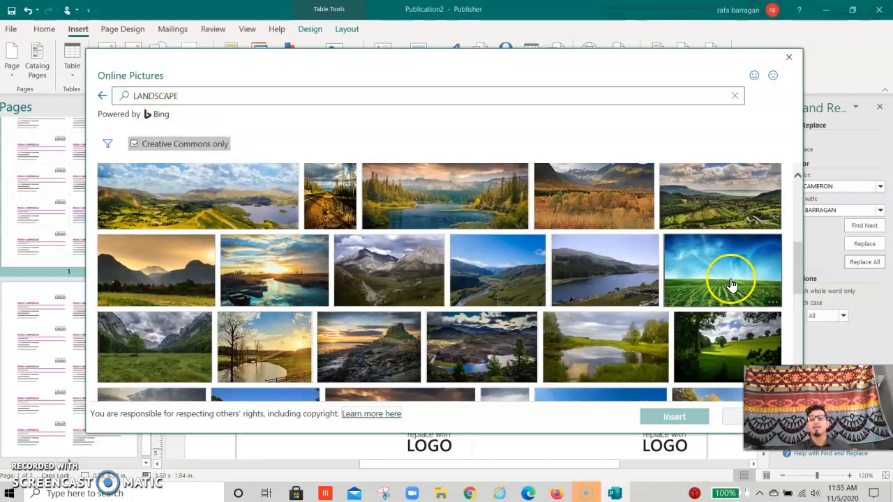
pyautogui.scroll(1, 732, 298)
pyautogui.scroll(-3, 732, 299)
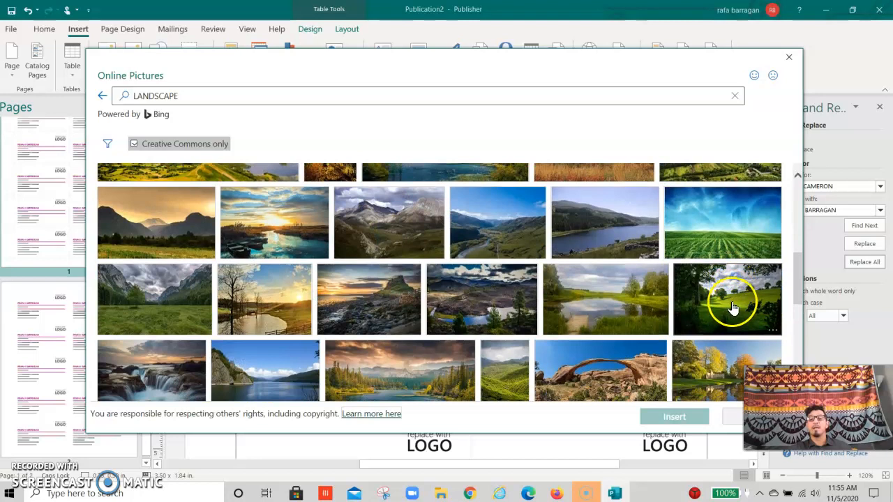
pyautogui.click(732, 298)
pyautogui.click(679, 416)
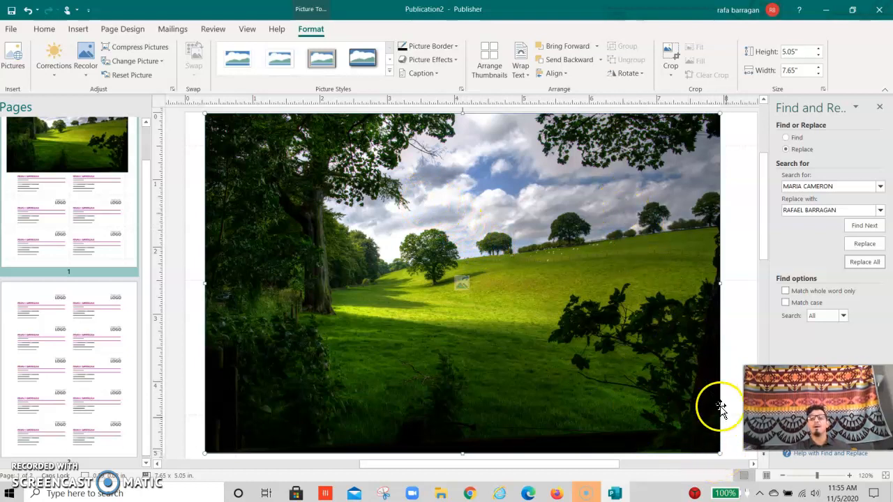
# Align the meadow picture with the first card's upper-left corner and resize it to about 3.5 × 2.31 inches, spanning the card's width.
pyautogui.moveTo(720, 454); pyautogui.dragTo(533, 297)
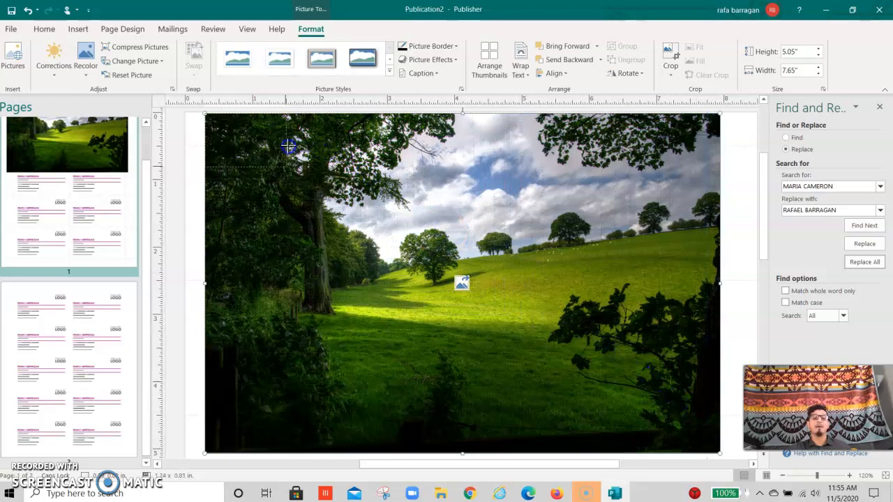
pyautogui.moveTo(281, 145); pyautogui.dragTo(290, 164)
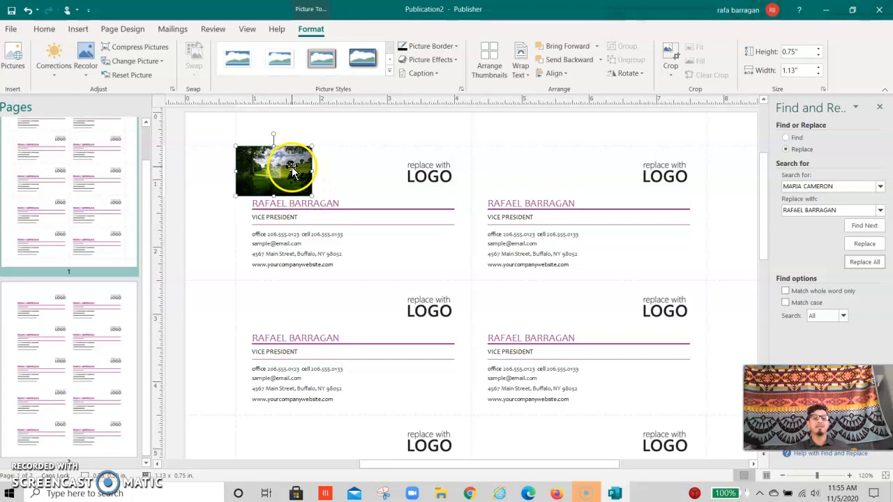
pyautogui.moveTo(311, 197); pyautogui.dragTo(298, 180)
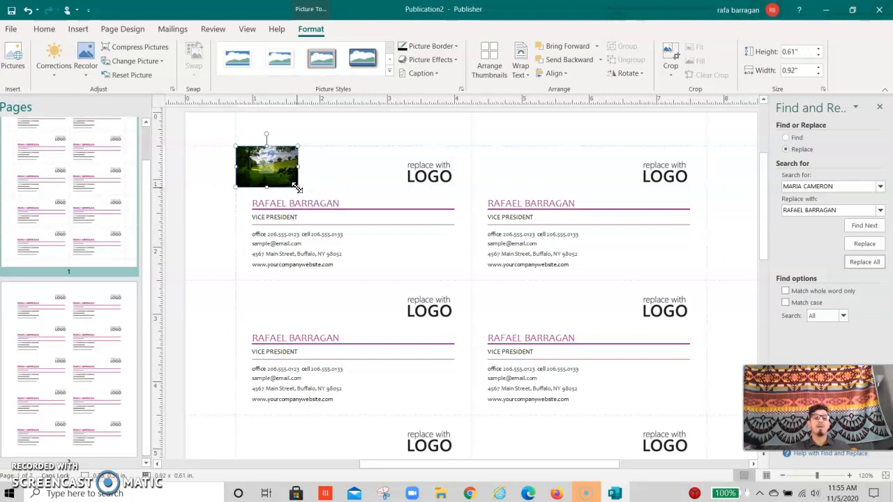
pyautogui.moveTo(297, 188); pyautogui.dragTo(384, 280)
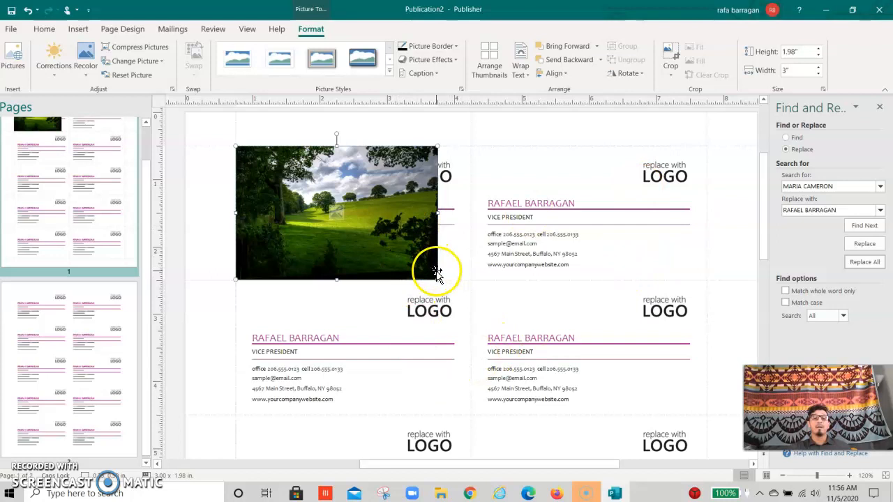
pyautogui.moveTo(439, 278); pyautogui.dragTo(473, 301)
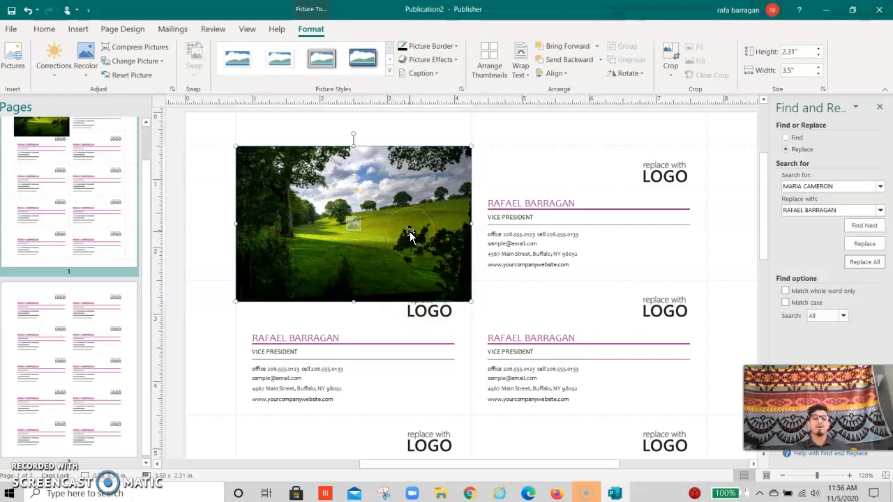
# Crop the meadow picture to a strip about 3.5 × 0.71 inches and move it to the first card's upper edge.
pyautogui.click(668, 56)
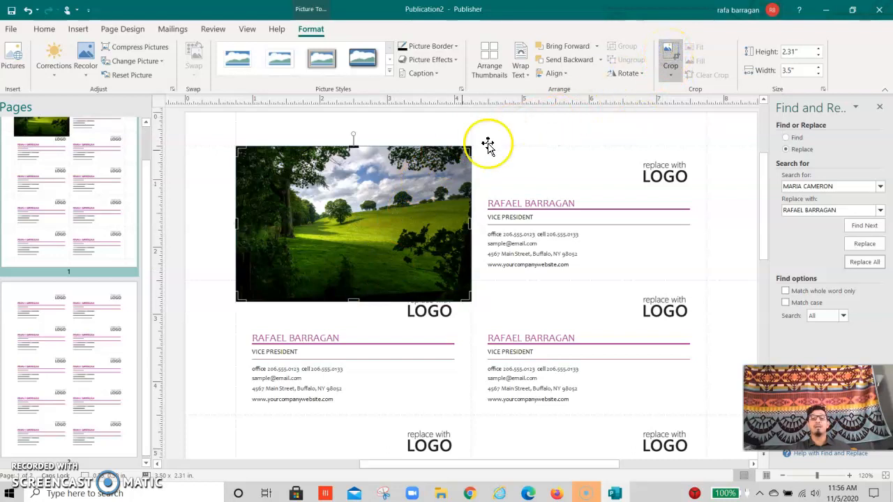
pyautogui.moveTo(355, 149); pyautogui.dragTo(358, 181)
pyautogui.moveTo(356, 300); pyautogui.dragTo(354, 228)
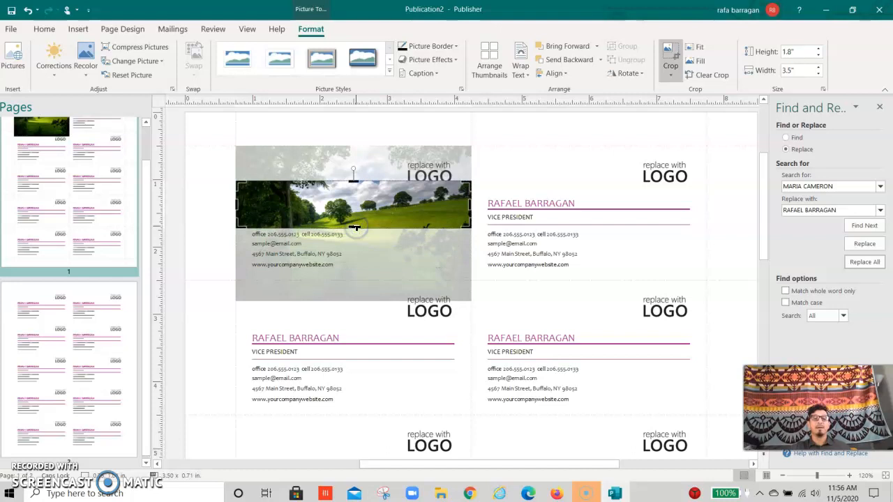
pyautogui.click(518, 123)
pyautogui.moveTo(387, 208); pyautogui.dragTo(428, 171)
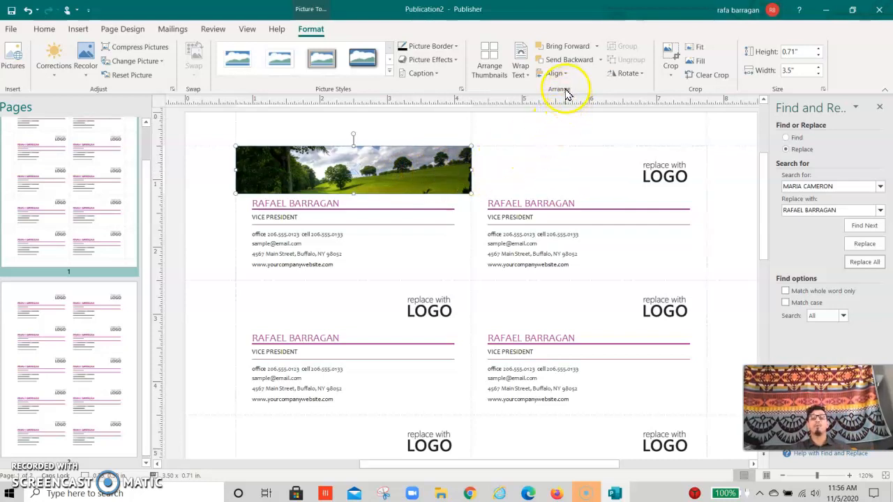
# Send the meadow strip to the back, behind the first card's logo placeholder, and select that placeholder.
pyautogui.click(602, 61)
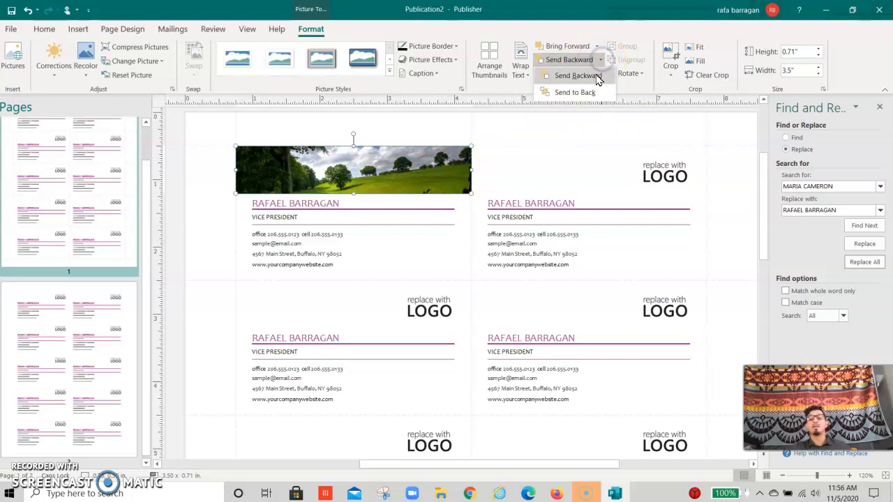
pyautogui.click(576, 93)
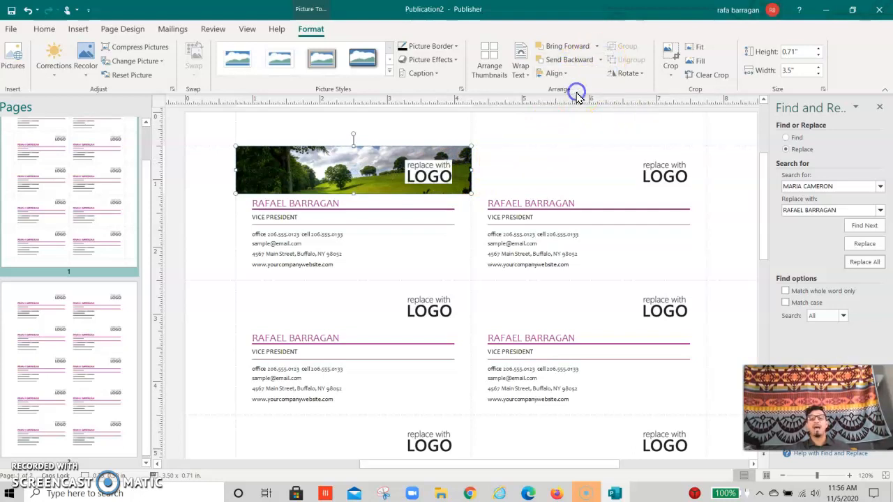
pyautogui.click(433, 174)
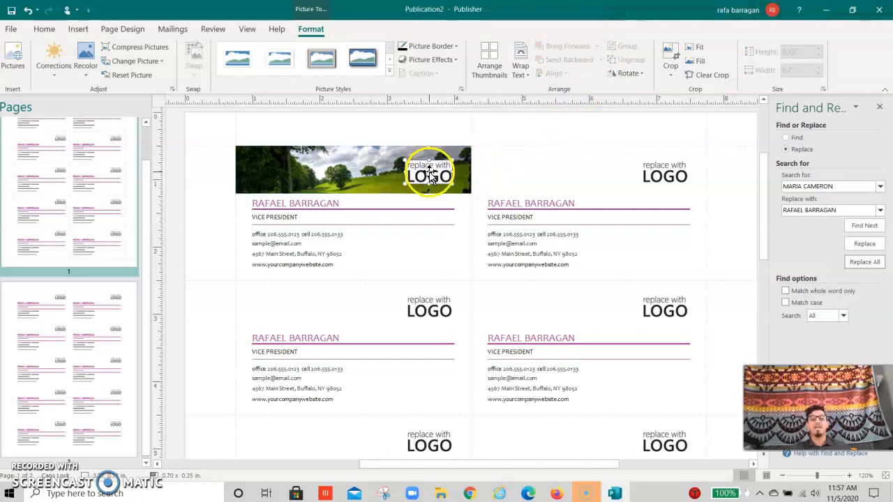